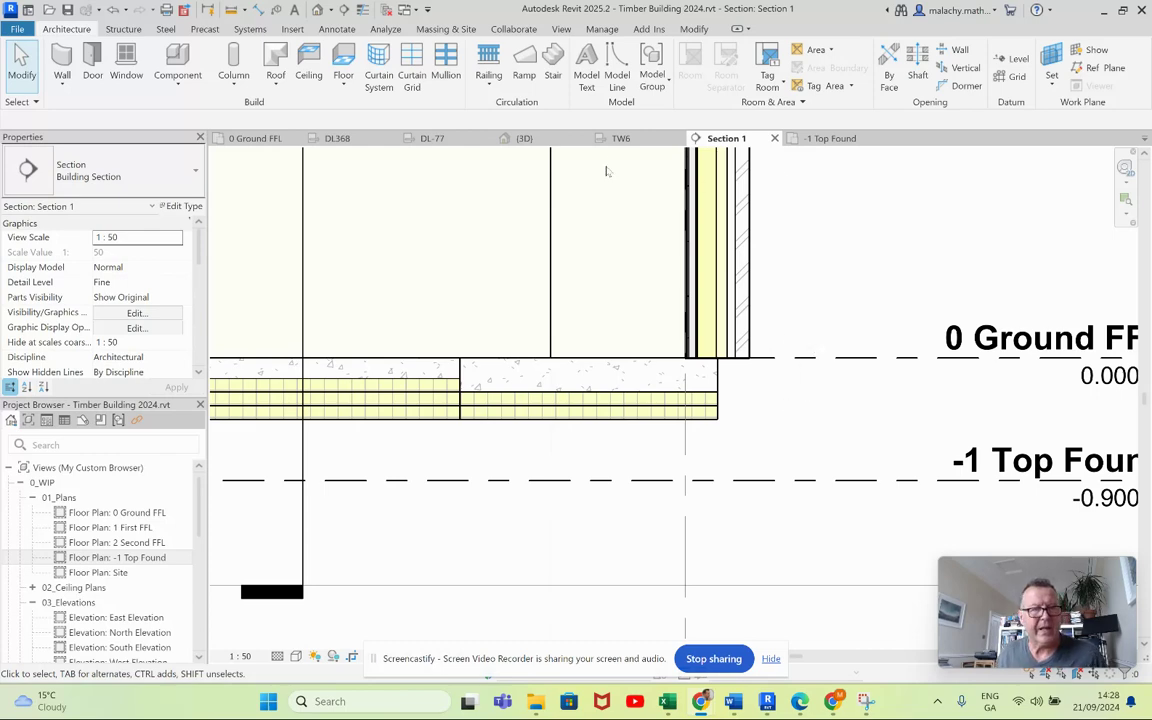
Step: Review the TW6 and DL368 drafting details and the 0 Ground FFL floor plan
left_click(612, 138)
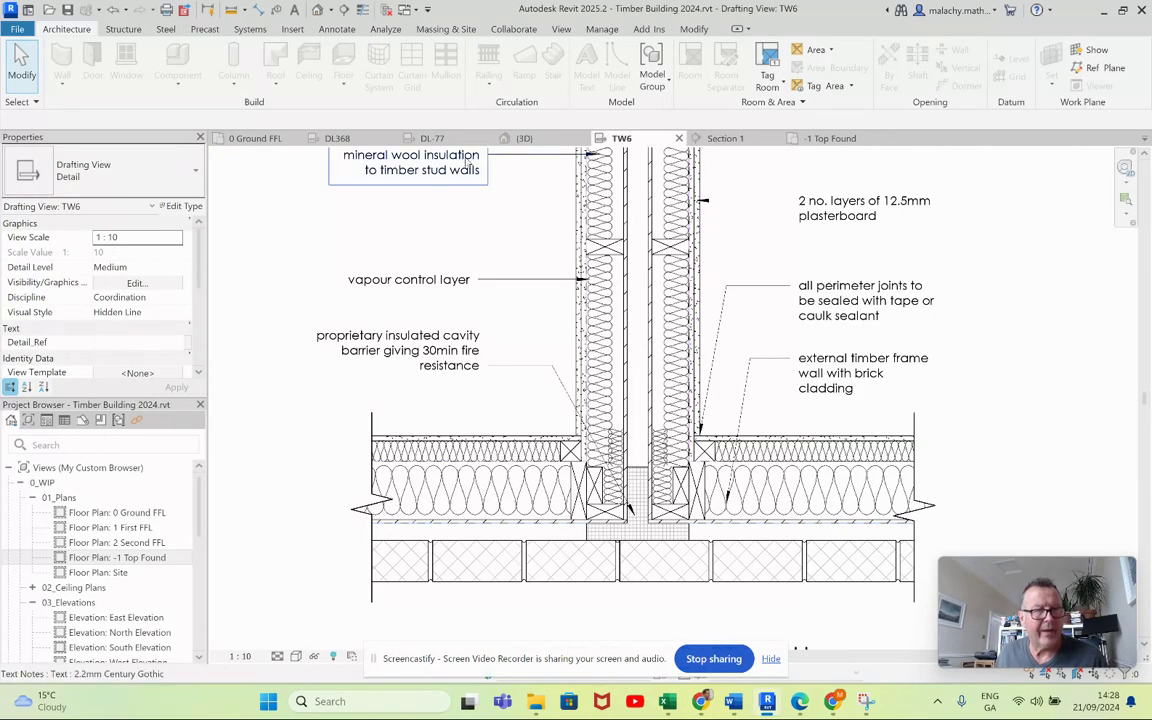
left_click(338, 138)
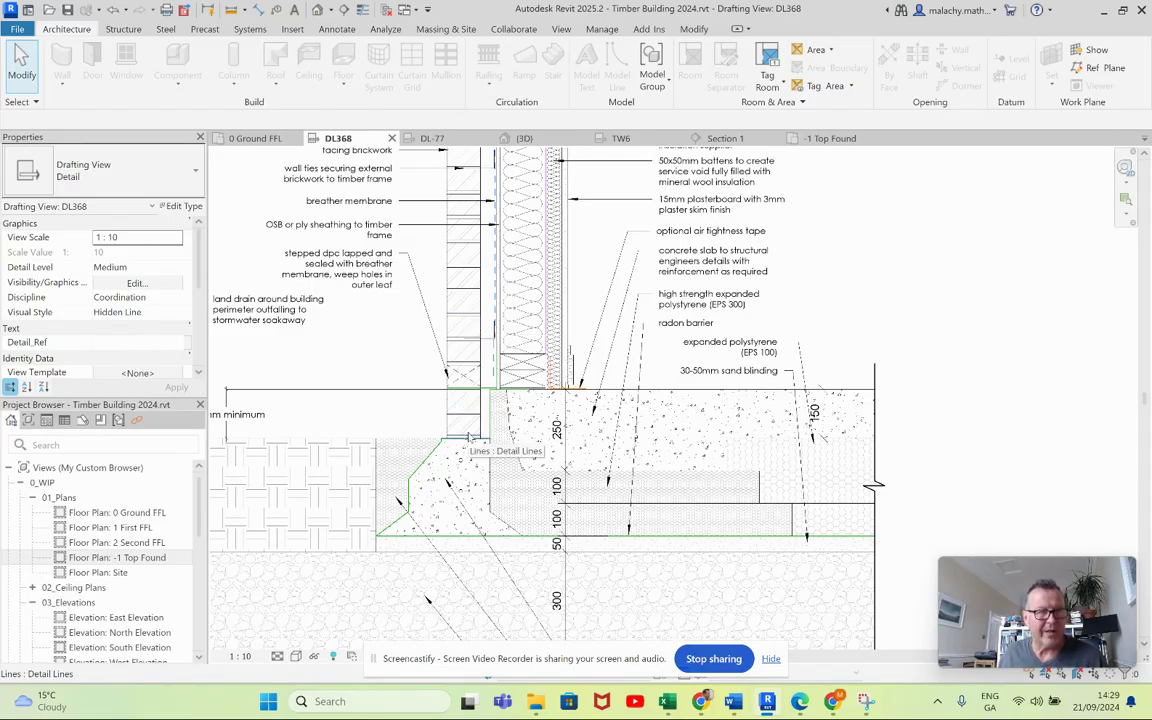
left_click(248, 138)
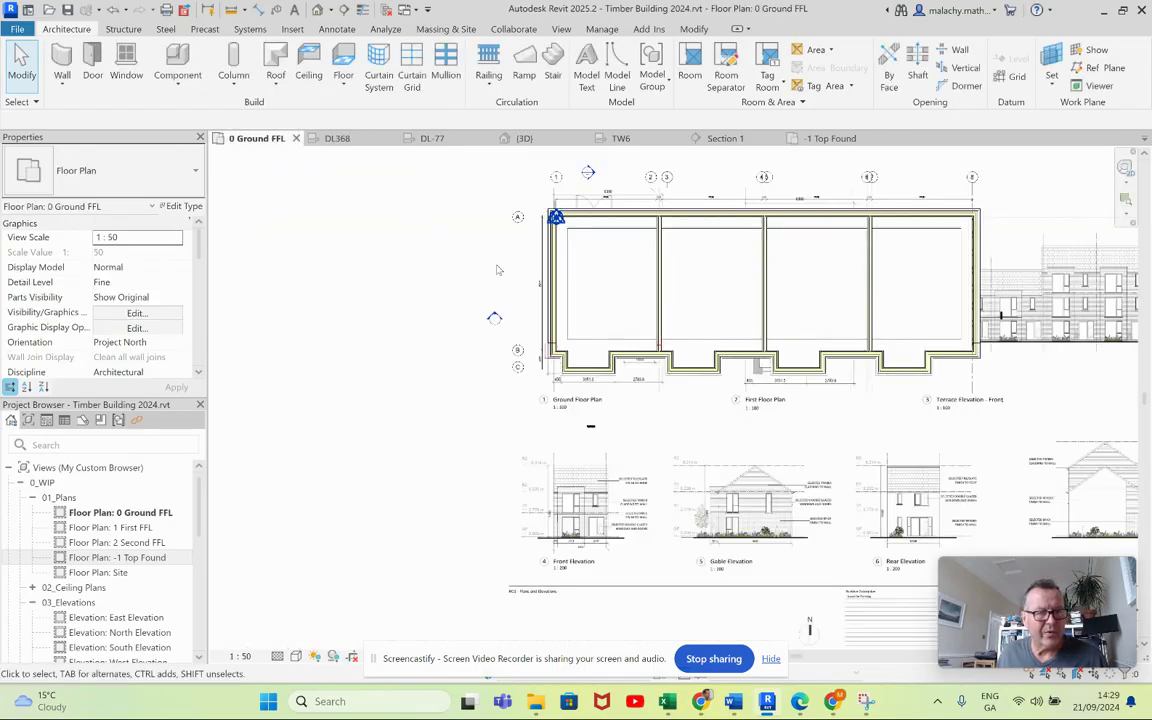
Step: In Section 1, open the type properties of the external brick wall and preview its base in section
left_click(738, 139)
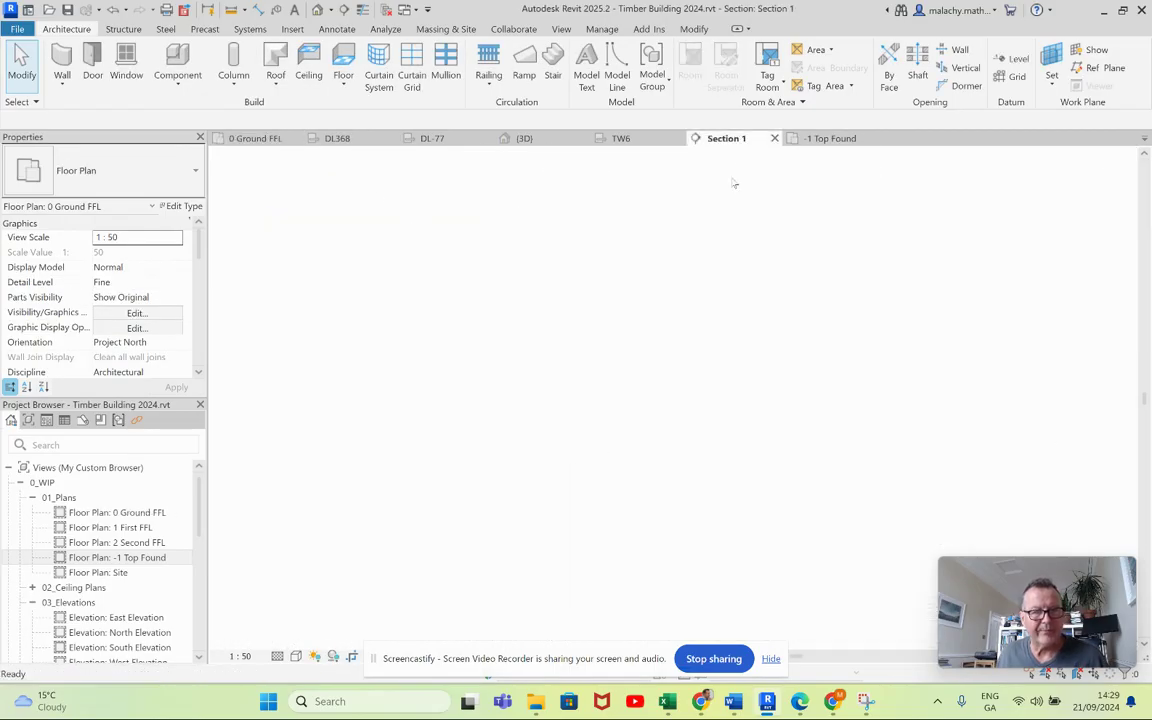
left_click(746, 300)
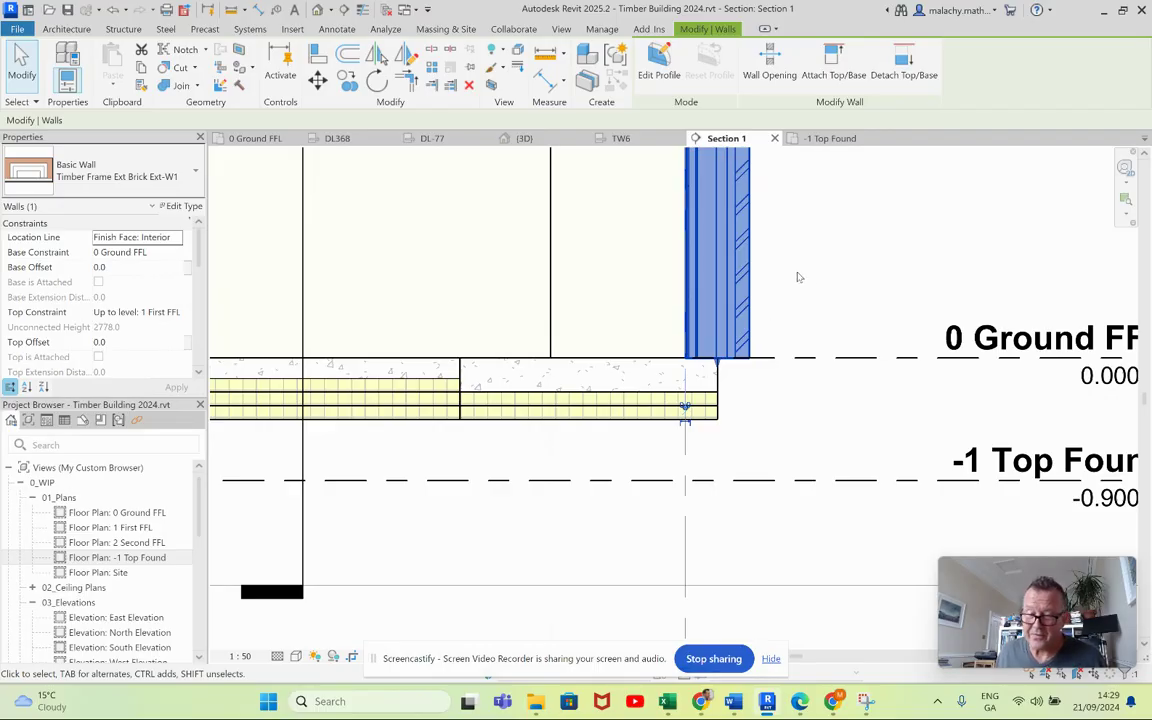
left_click(182, 206)
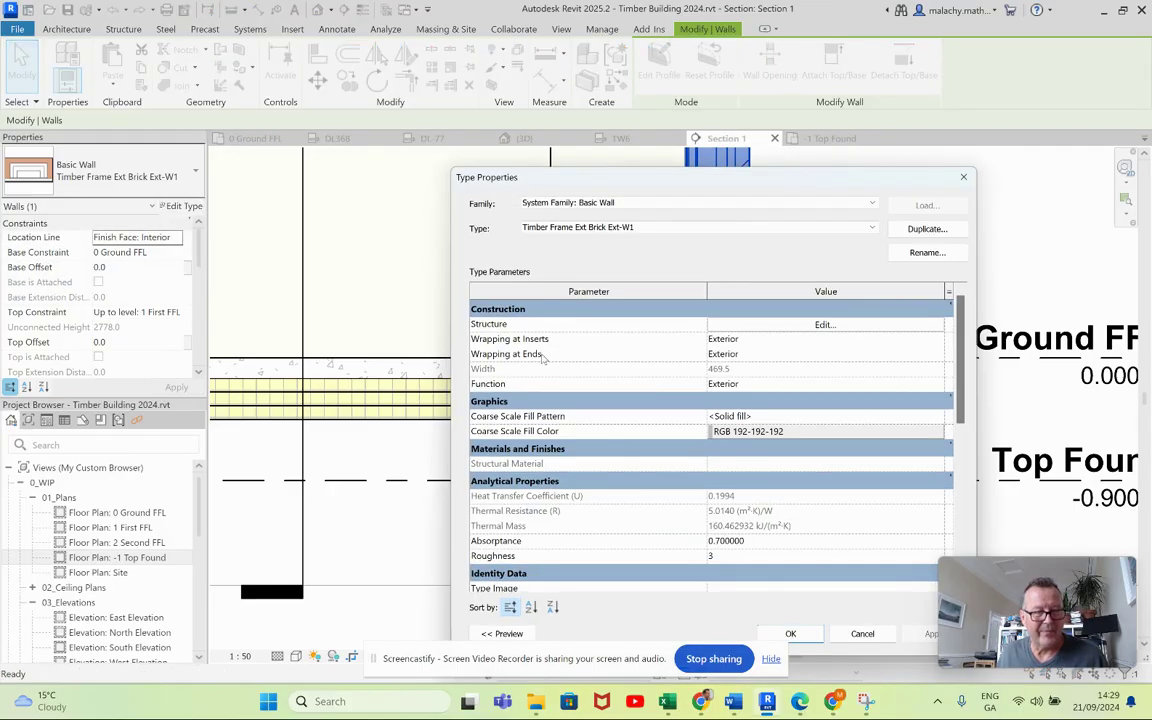
left_click_drag(658, 181, 649, 108)
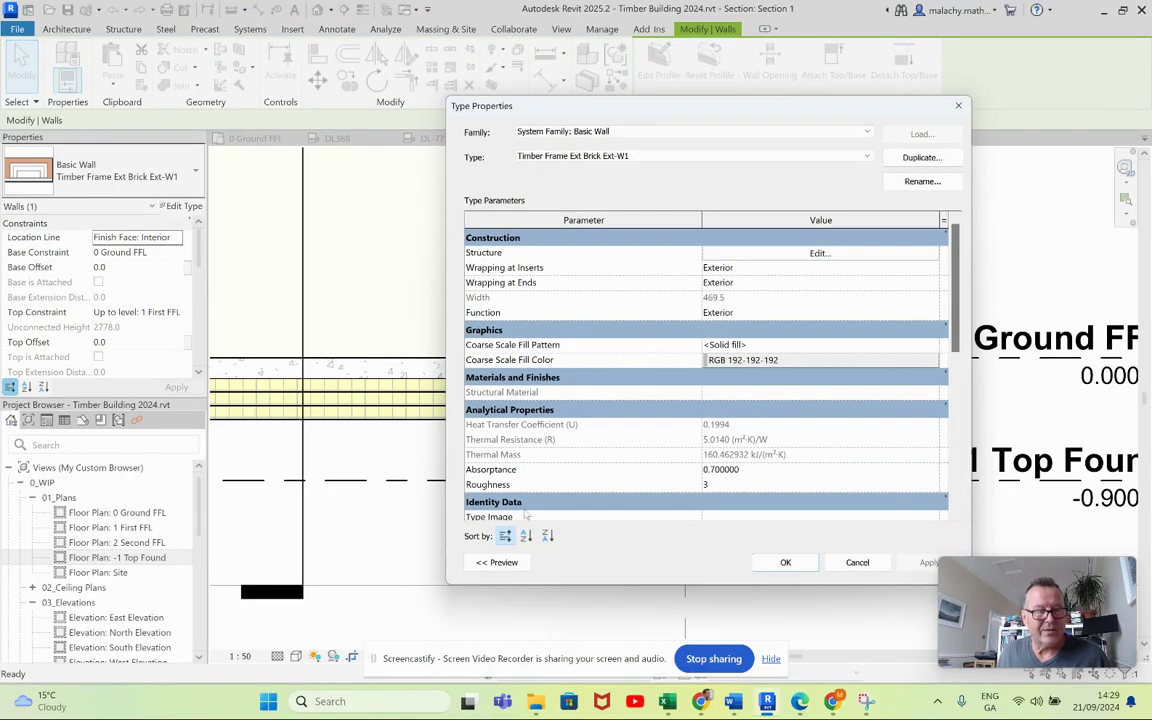
left_click(488, 561)
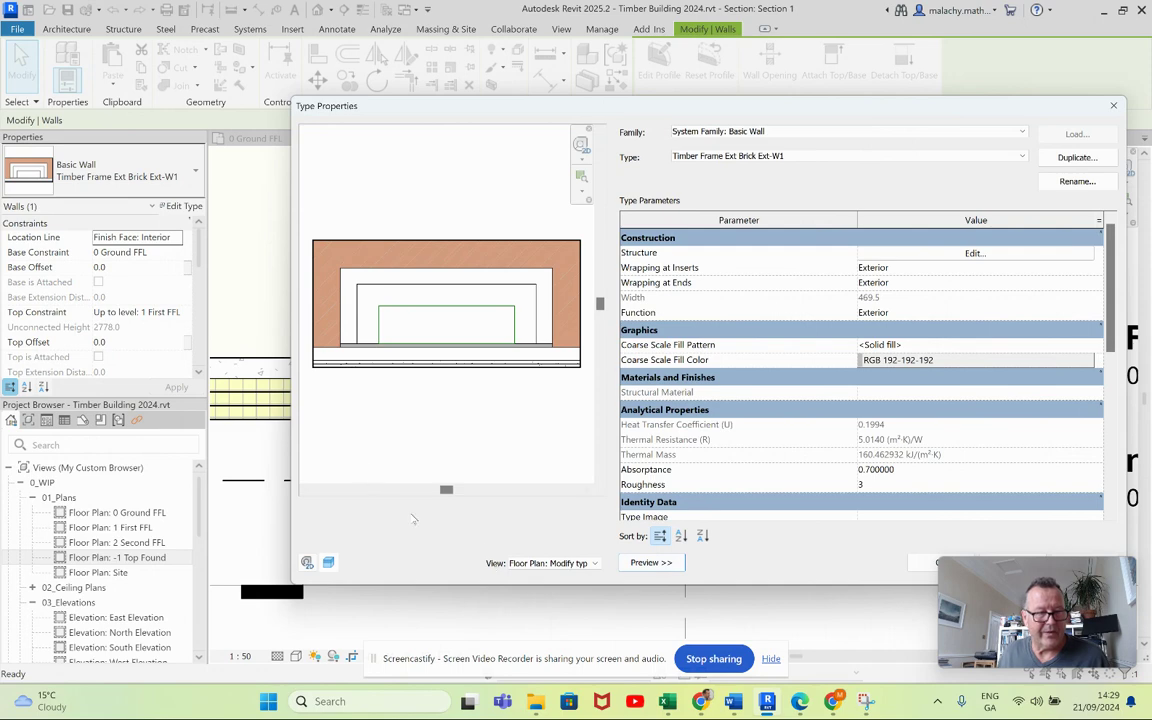
left_click(553, 563)
left_click(563, 585)
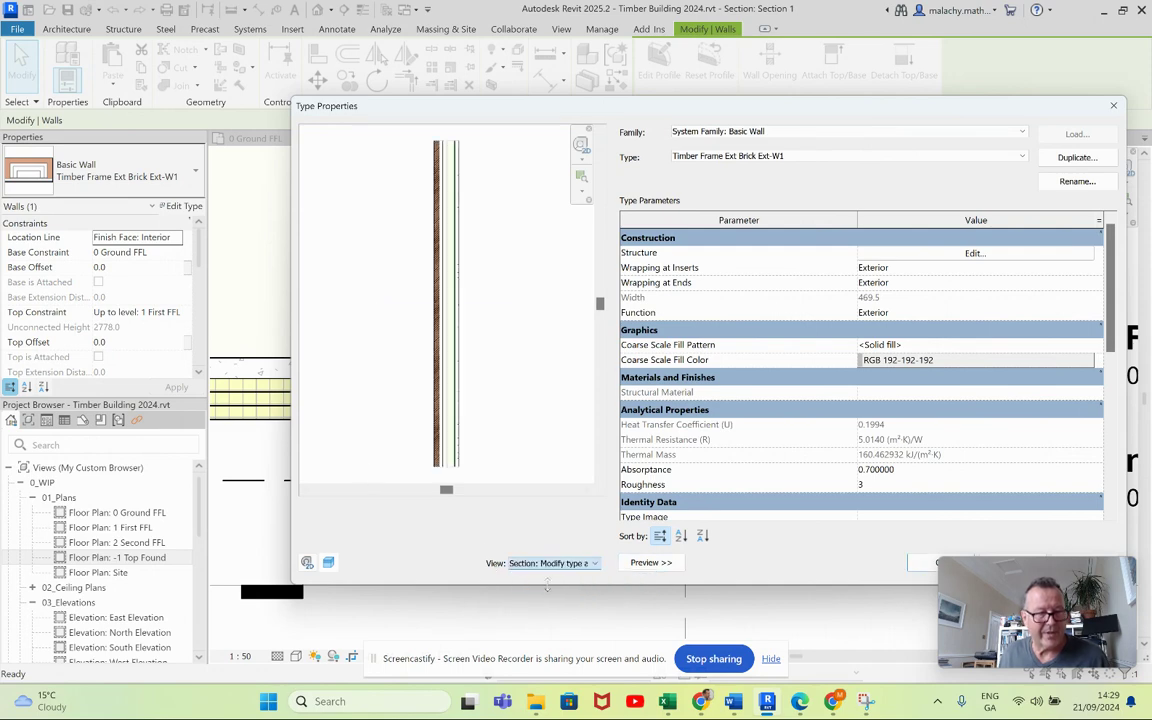
scroll(442, 481, "up", 6)
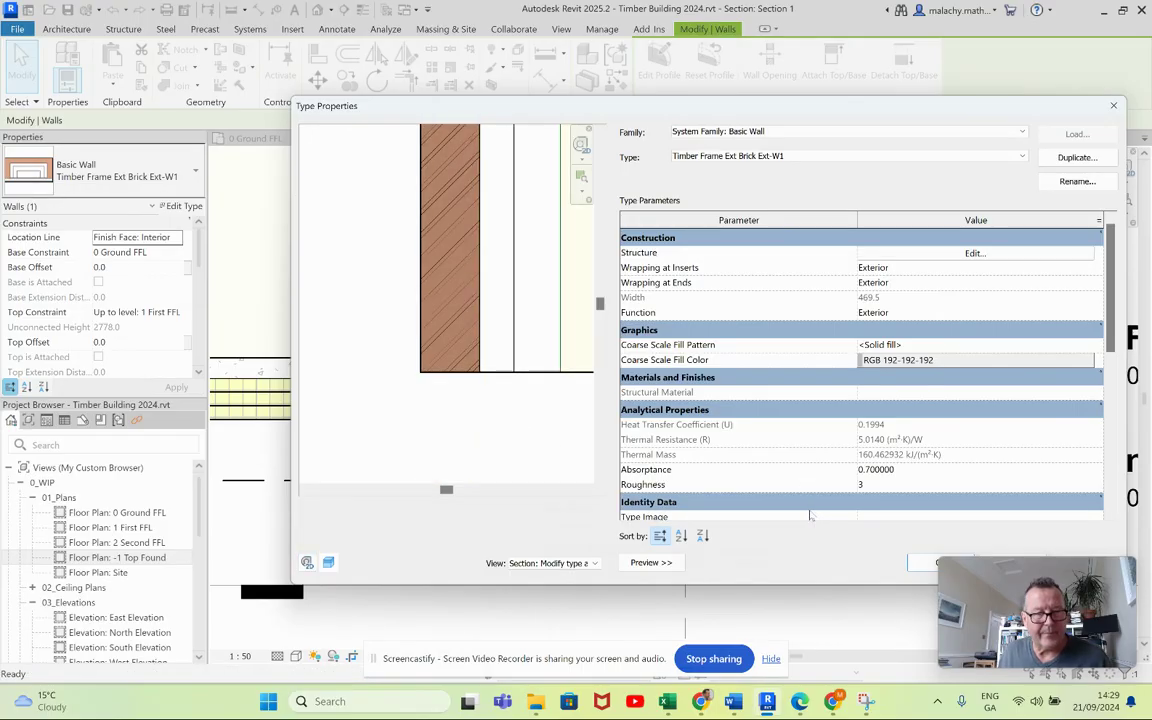
Step: Unlock the bottom edge of the brick layer in the Timber Frame Ext Brick Ext-W1 wall structure and apply the type changes
left_click(981, 254)
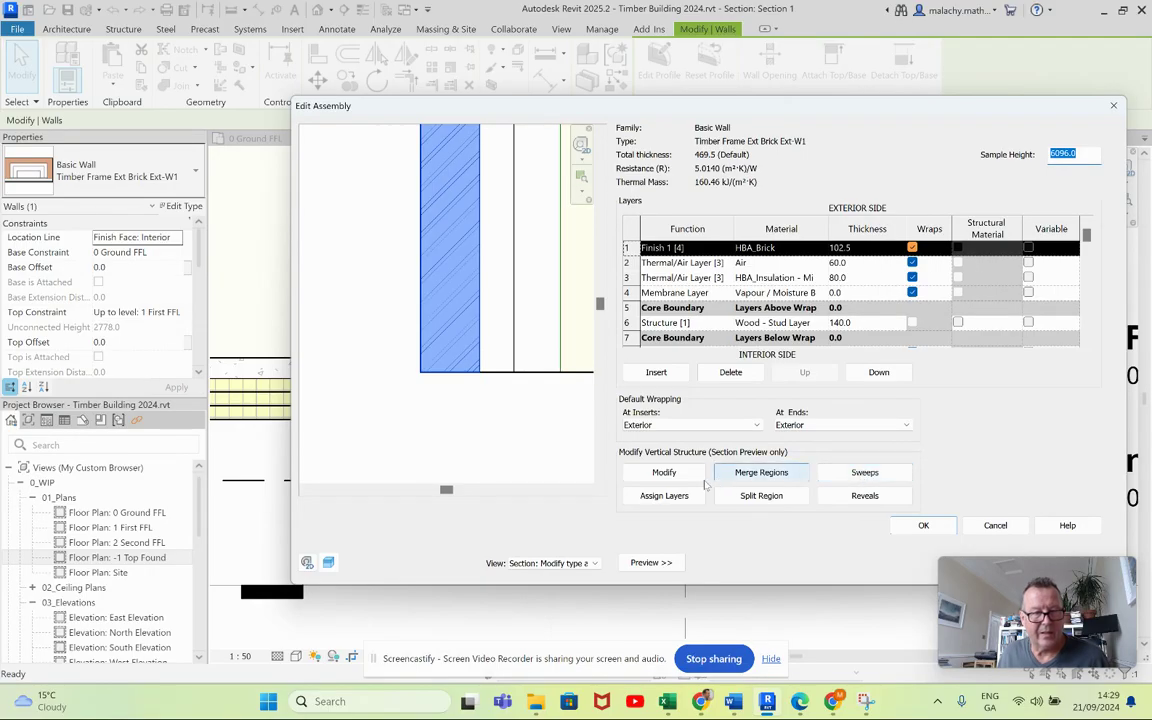
left_click(662, 474)
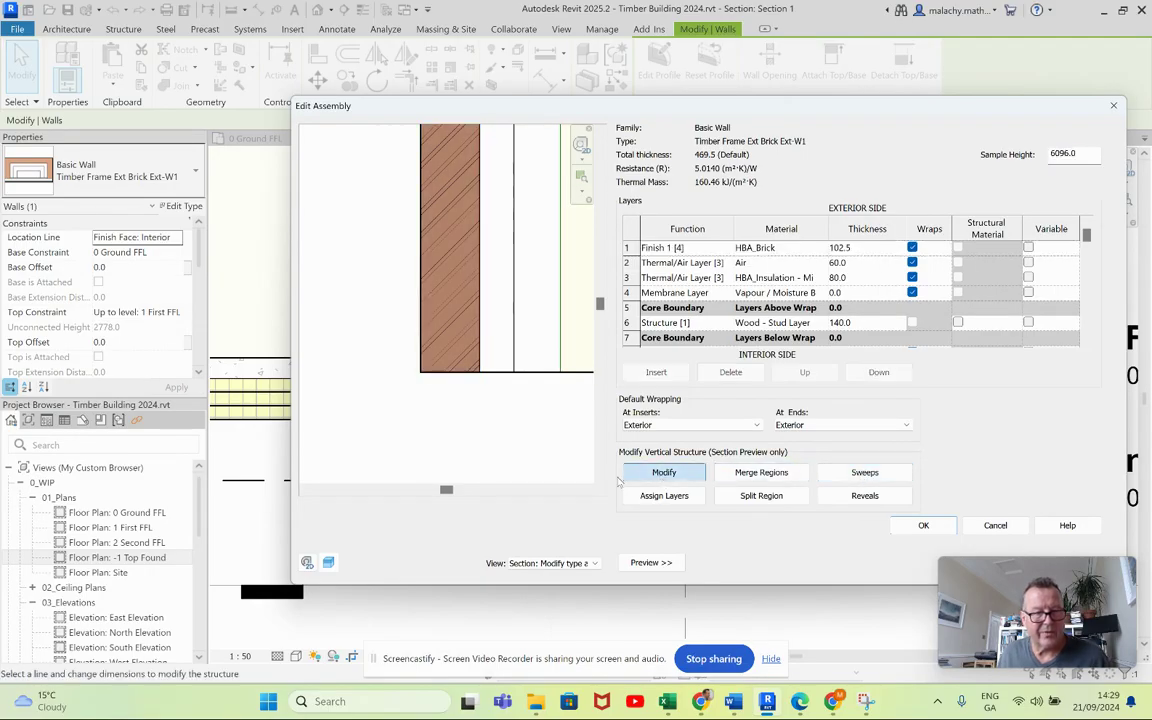
scroll(447, 378, "up", 3)
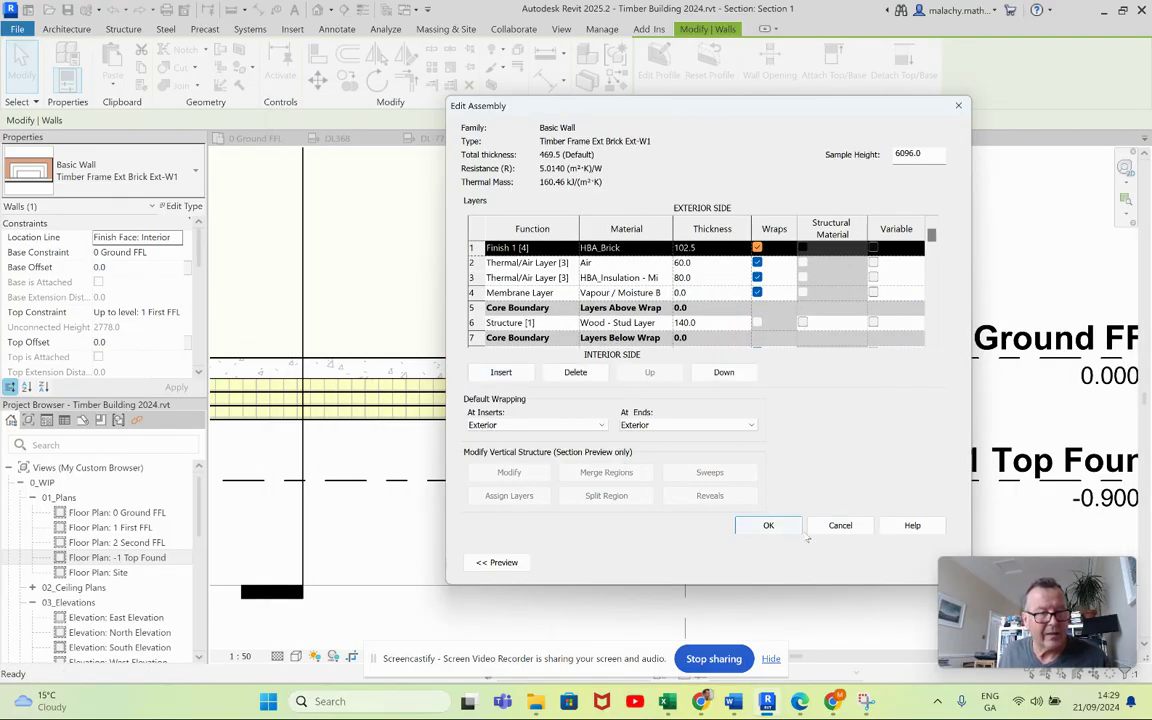
left_click(496, 562)
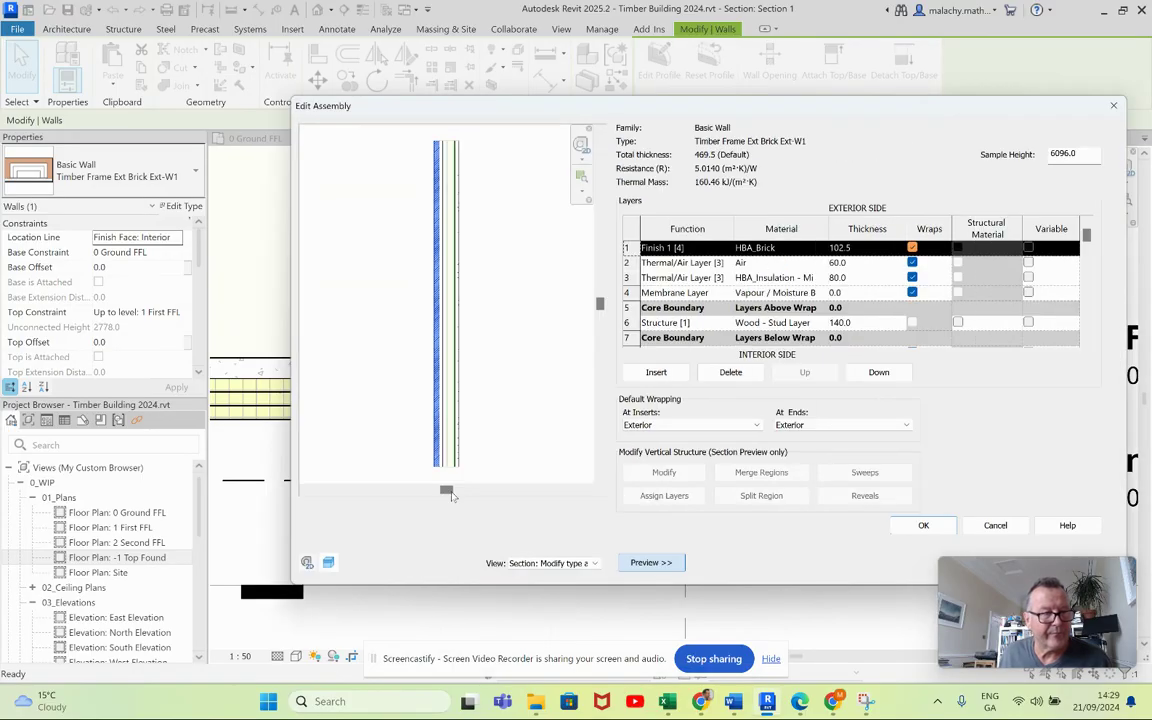
scroll(442, 470, "up", 5)
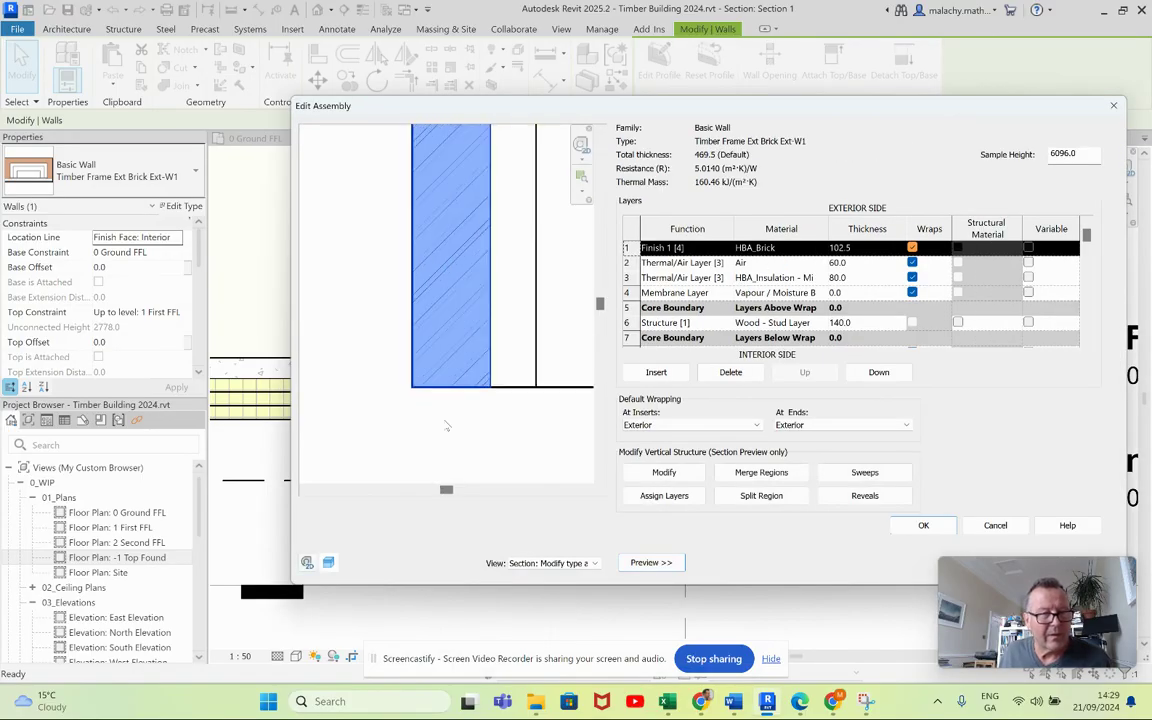
left_click(663, 474)
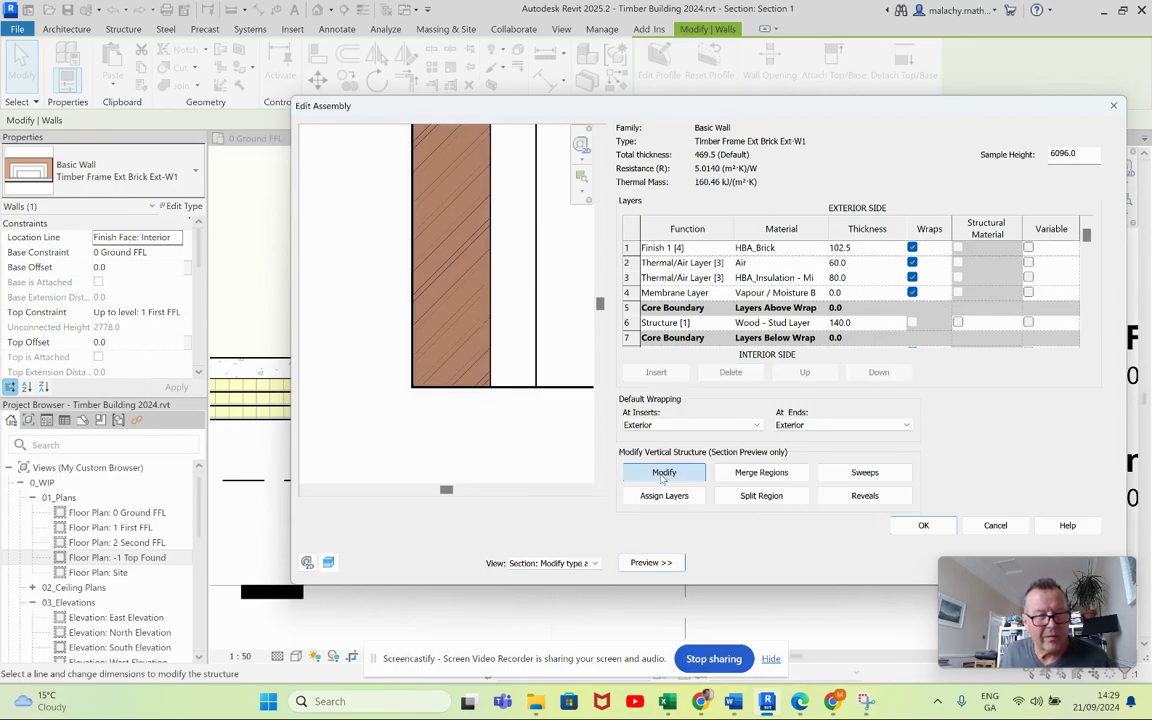
left_click(451, 372)
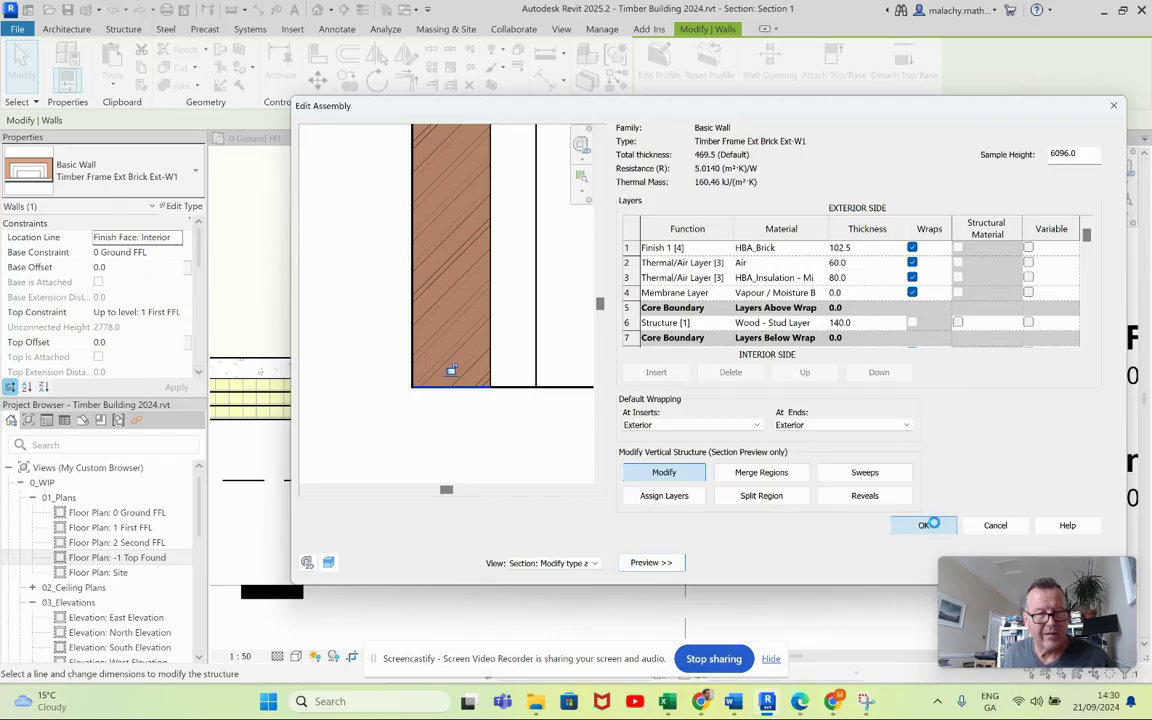
left_click(924, 525)
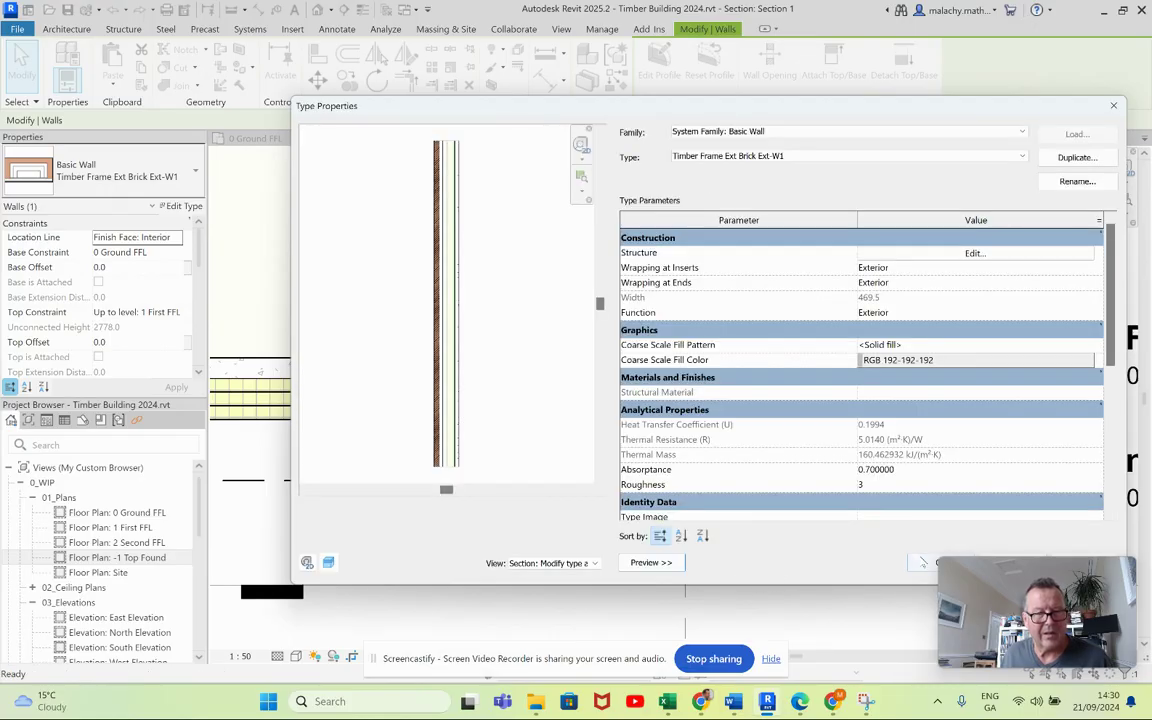
left_click(955, 562)
Step: Try extending the wall's brick layer 194 mm below its base in Section 1, and undo the extension
left_click_drag(742, 376, 742, 390)
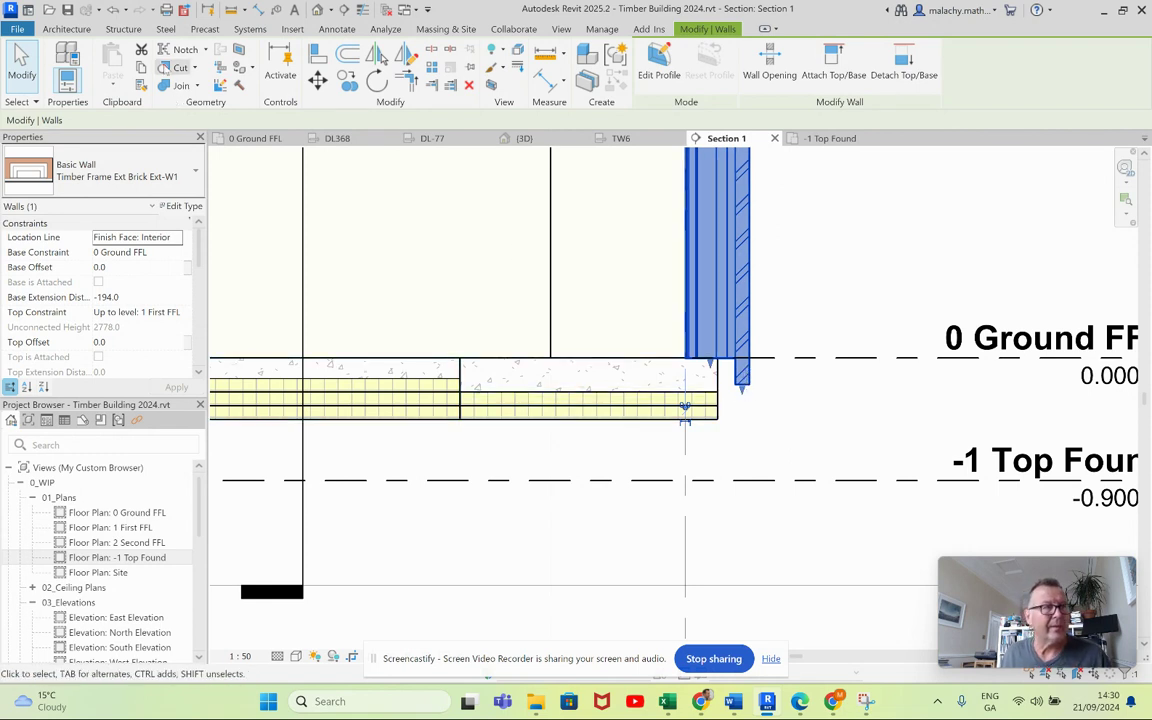
left_click(112, 9)
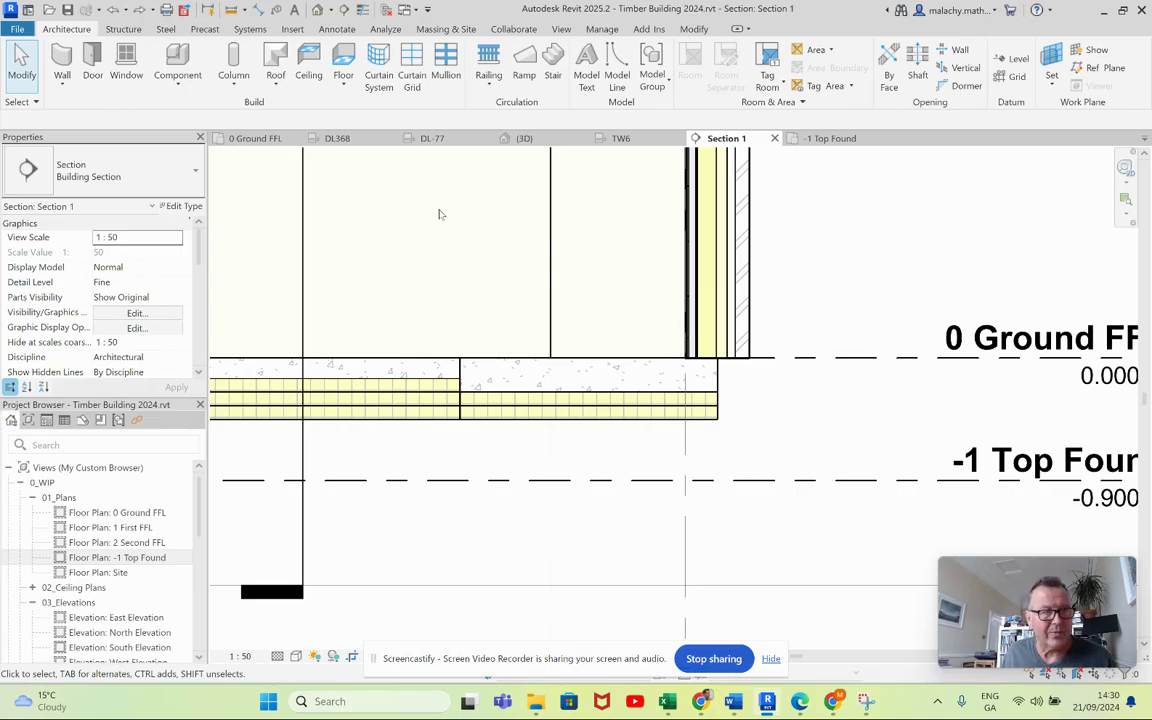
Step: Start a new wall in the 0 Ground FFL plan using the Wall-Fnd_440Blk type
left_click(256, 138)
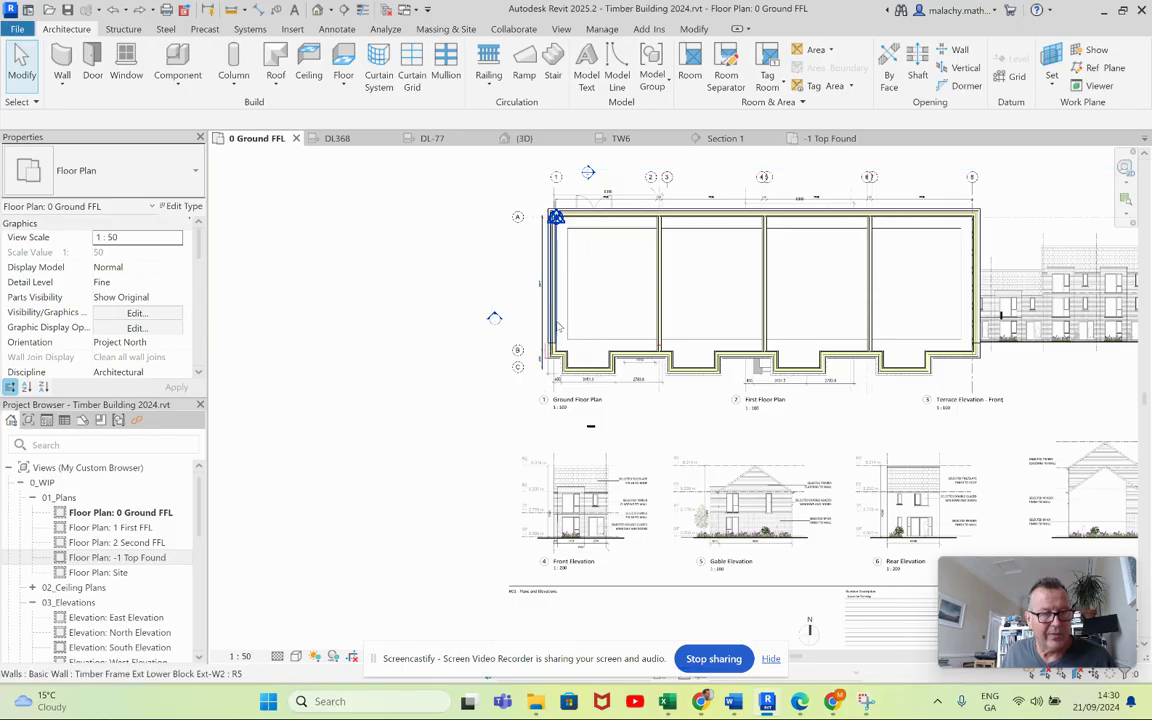
scroll(522, 340, "up", 5)
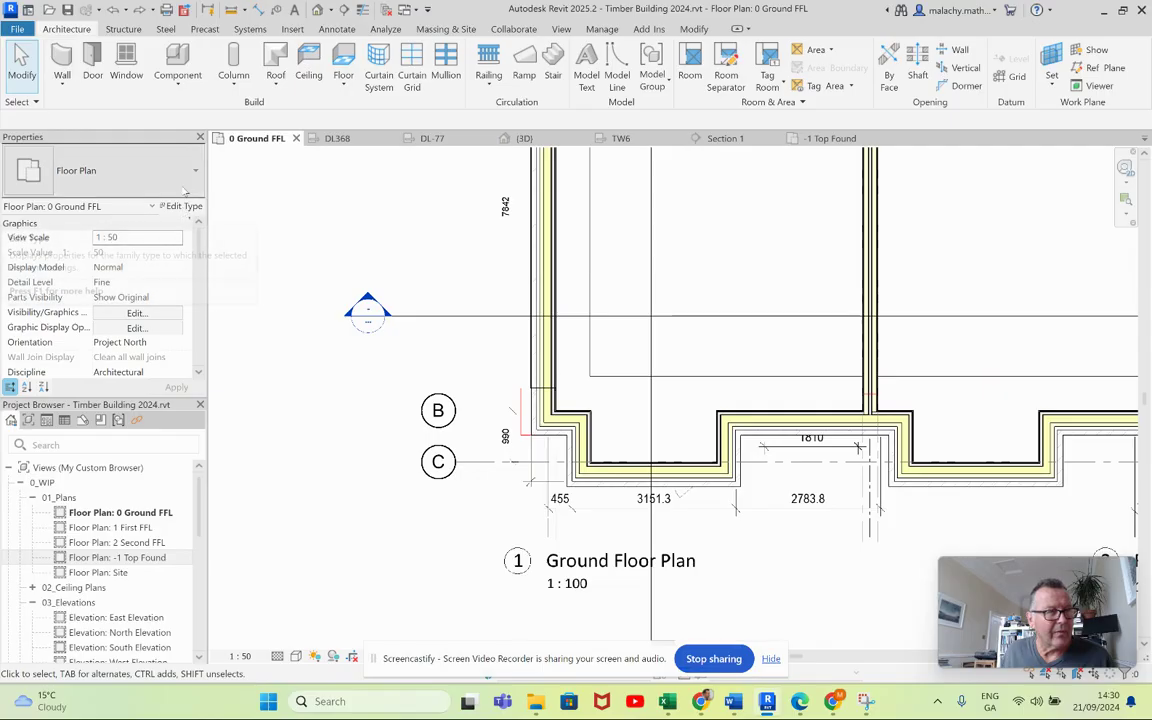
left_click(62, 80)
left_click(62, 102)
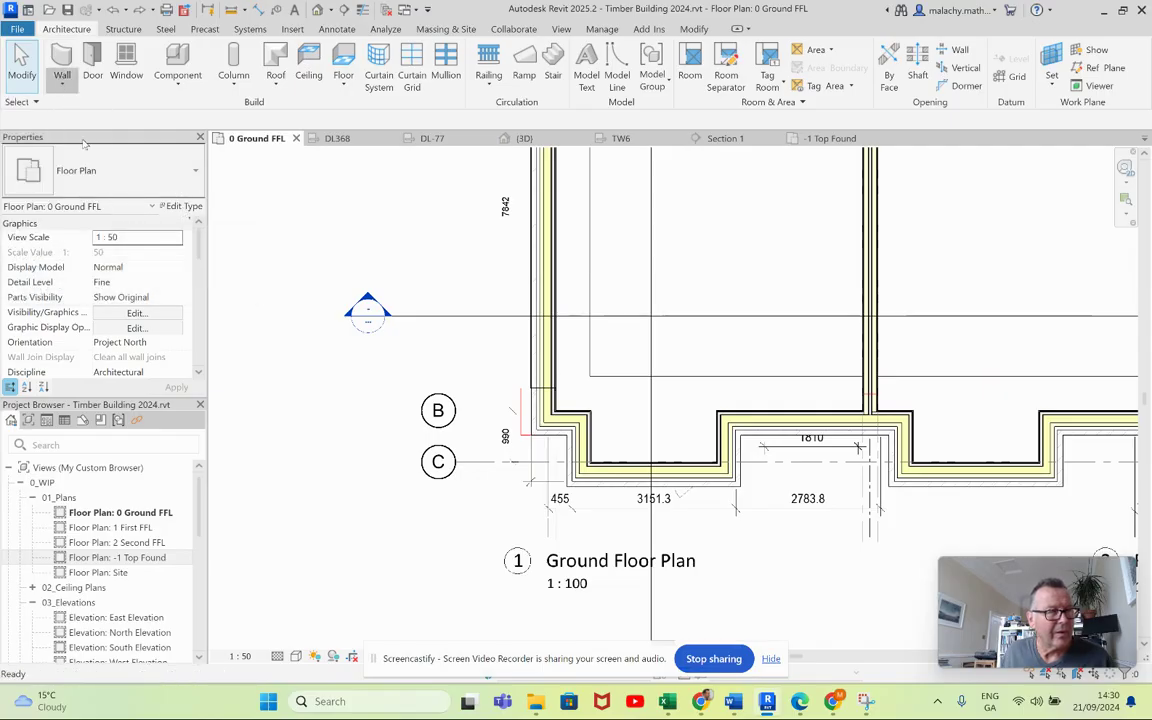
left_click(160, 163)
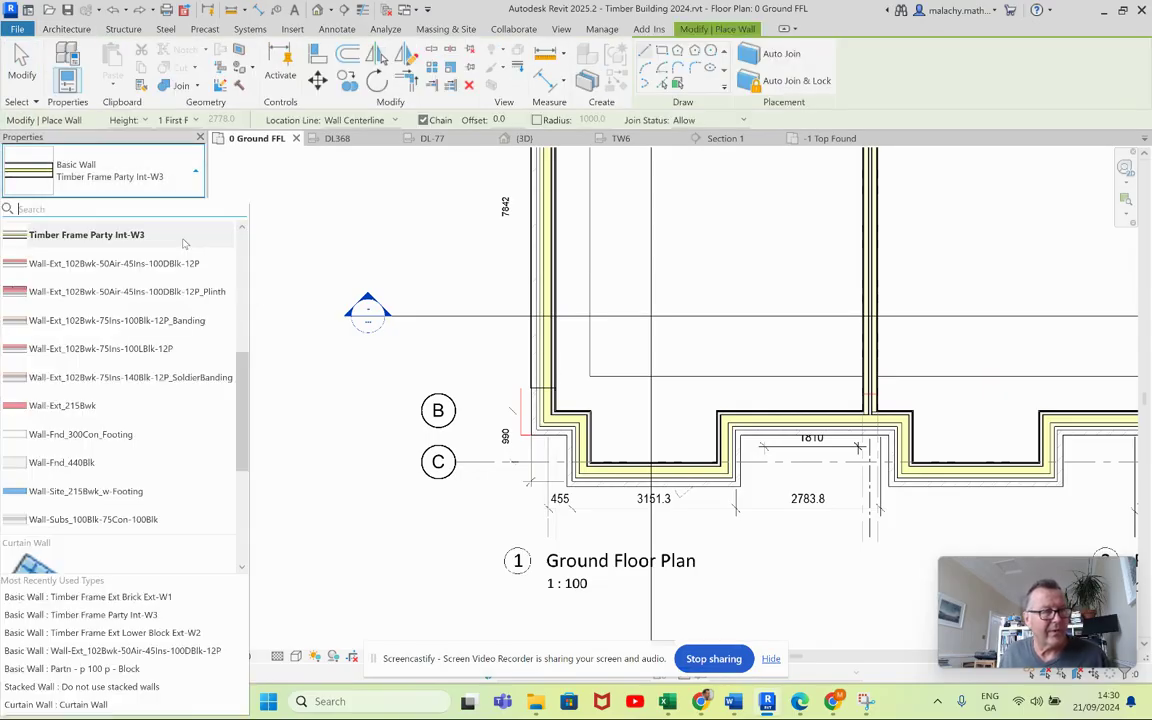
left_click(77, 462)
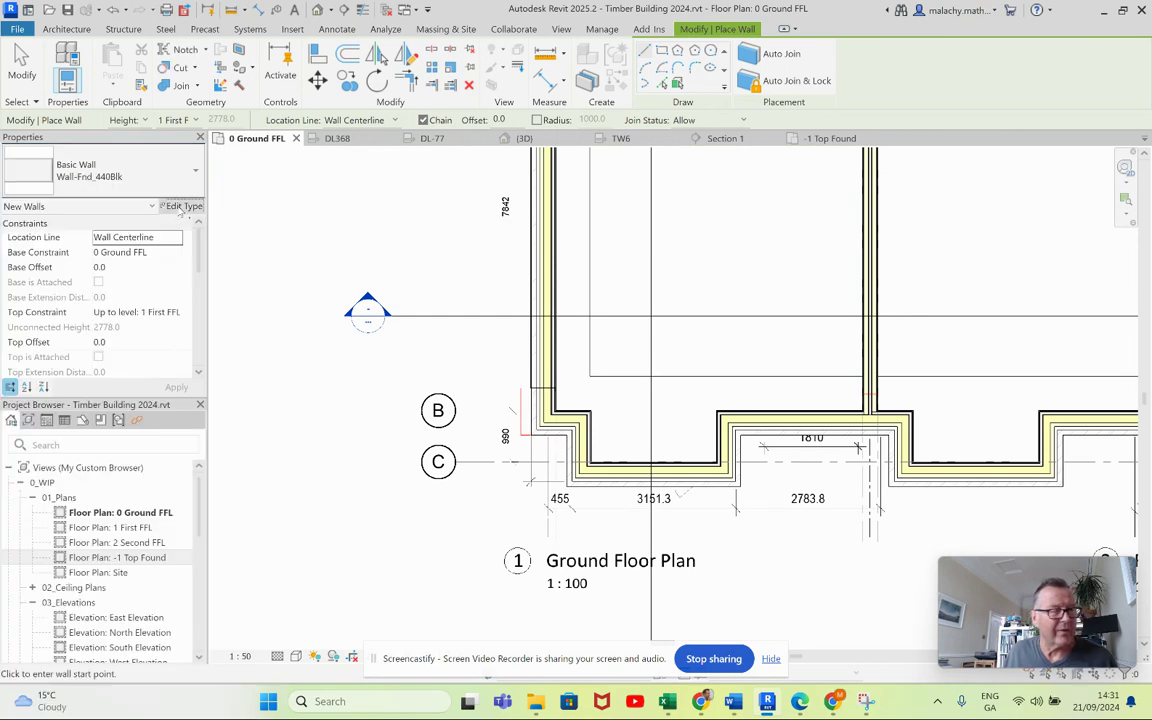
Step: Duplicate the Wall-Fnd_440Blk wall type as Wall-Fnd_Brick Ext-W4
left_click(180, 206)
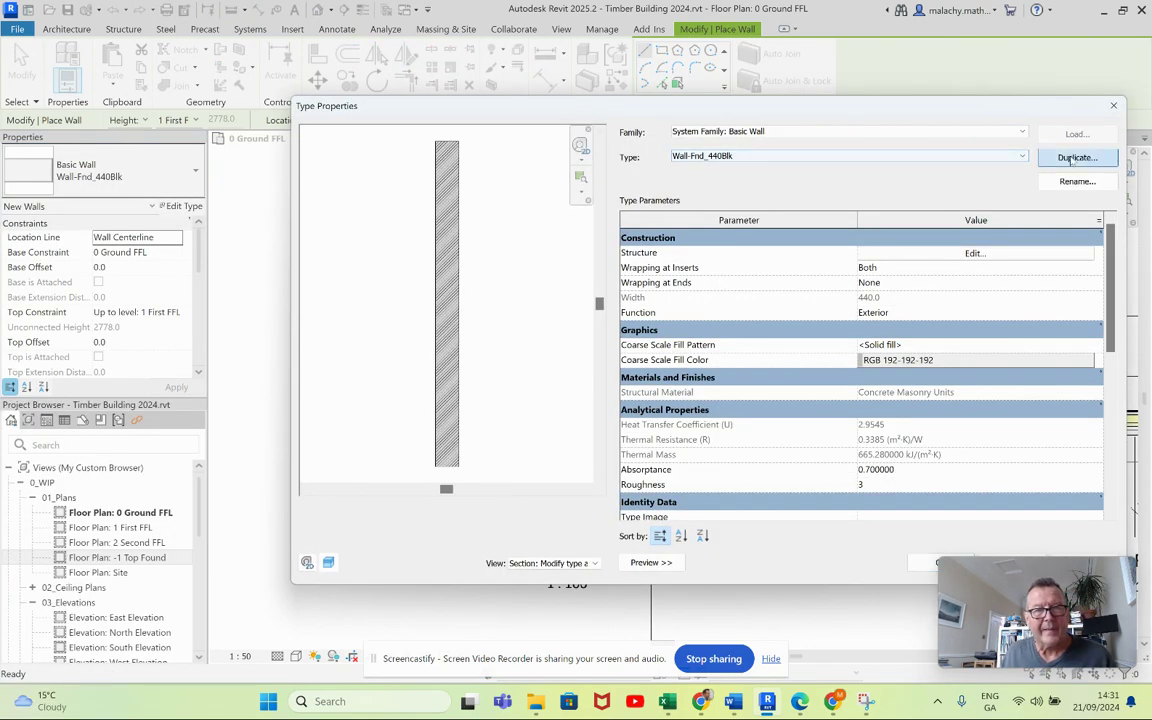
left_click(1076, 158)
left_click_drag(689, 331, 659, 334)
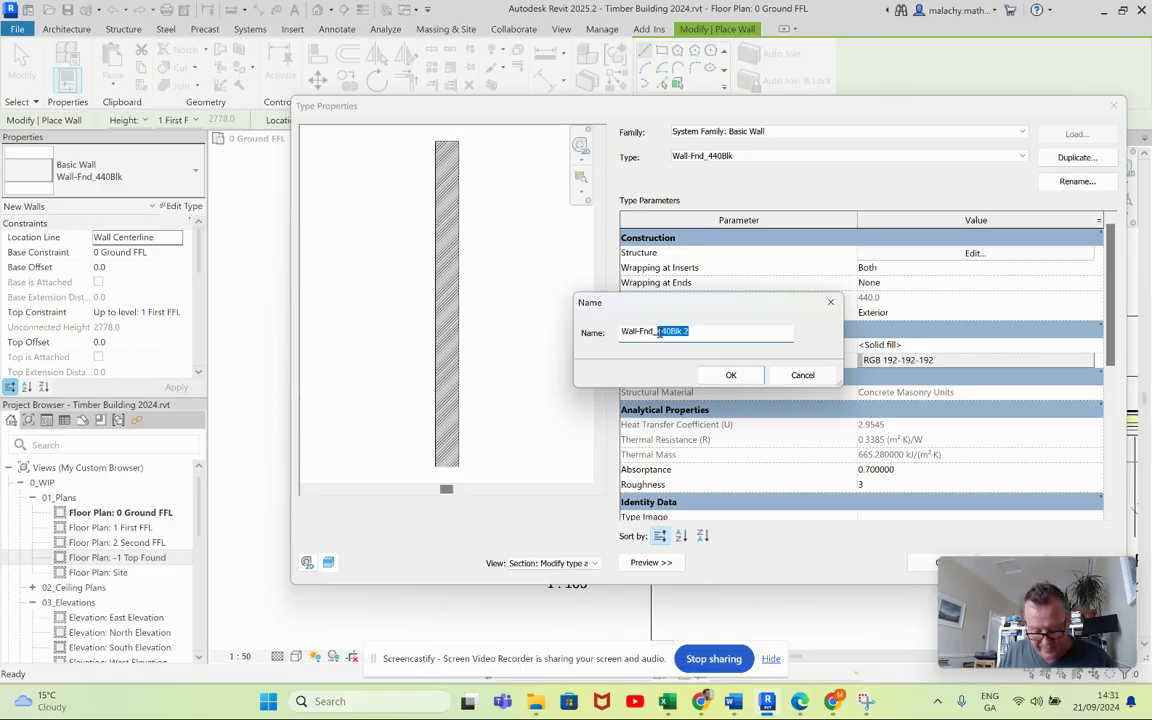
type("R")
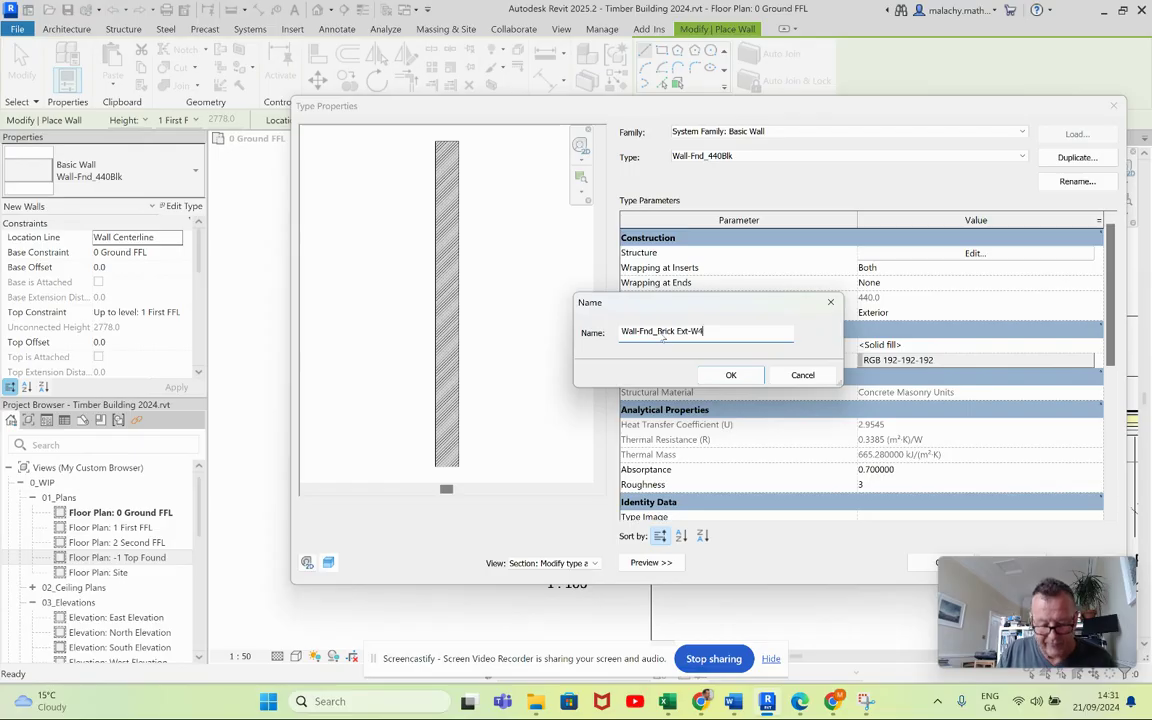
left_click(738, 377)
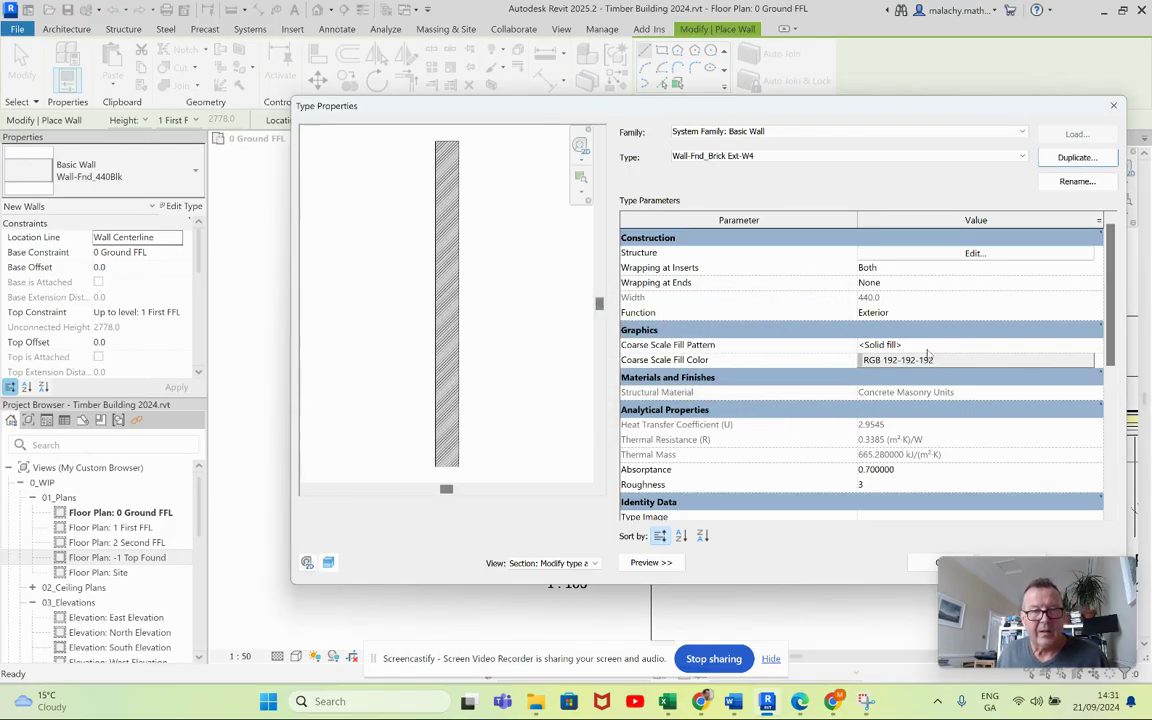
Step: Assign the HBA_Brick material to the structure layer of the Wall-Fnd_Brick Ext-W4 wall type
left_click(974, 253)
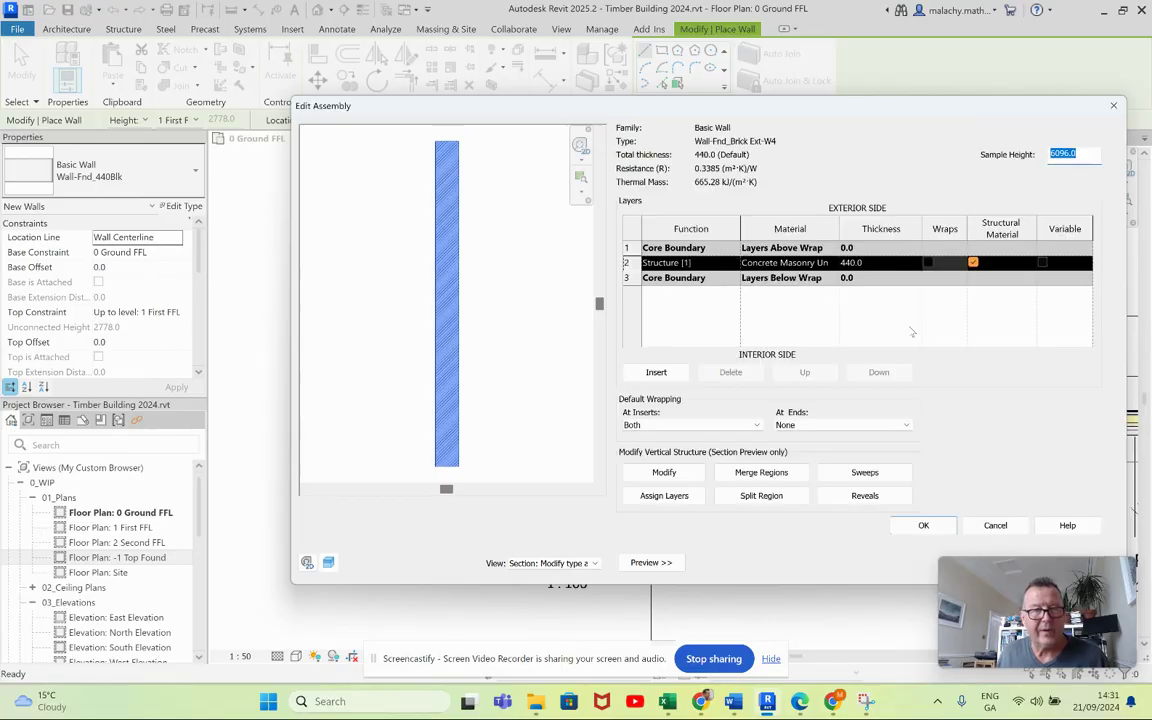
left_click(830, 262)
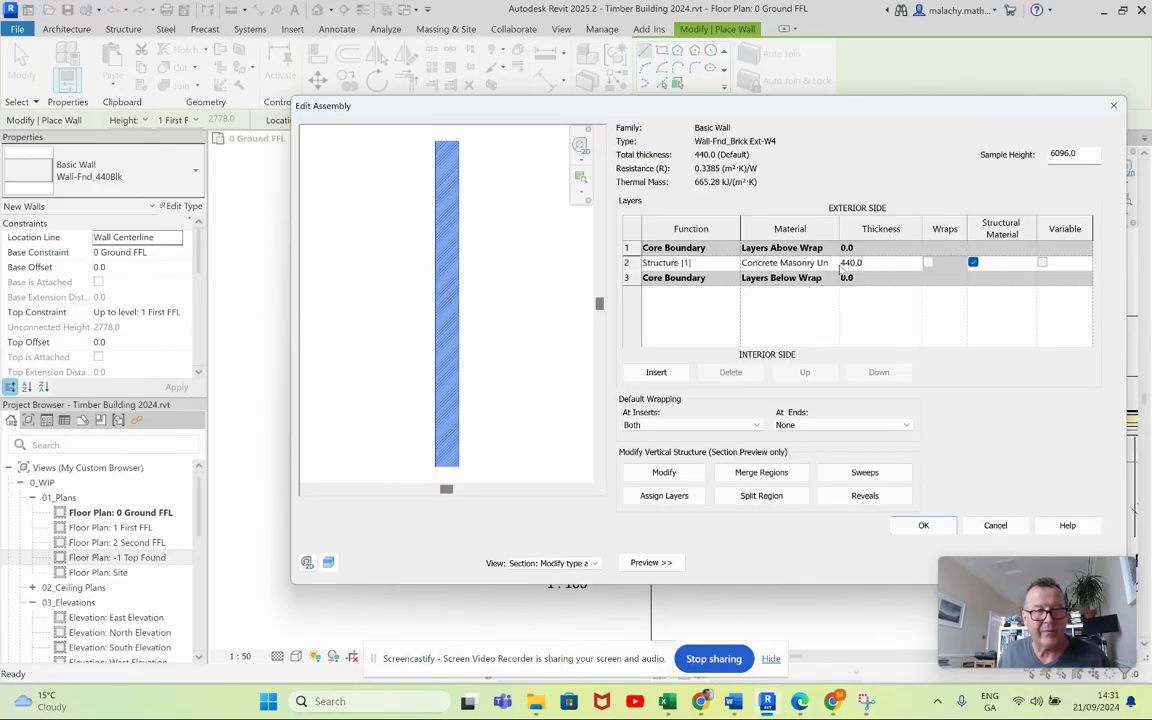
left_click(834, 262)
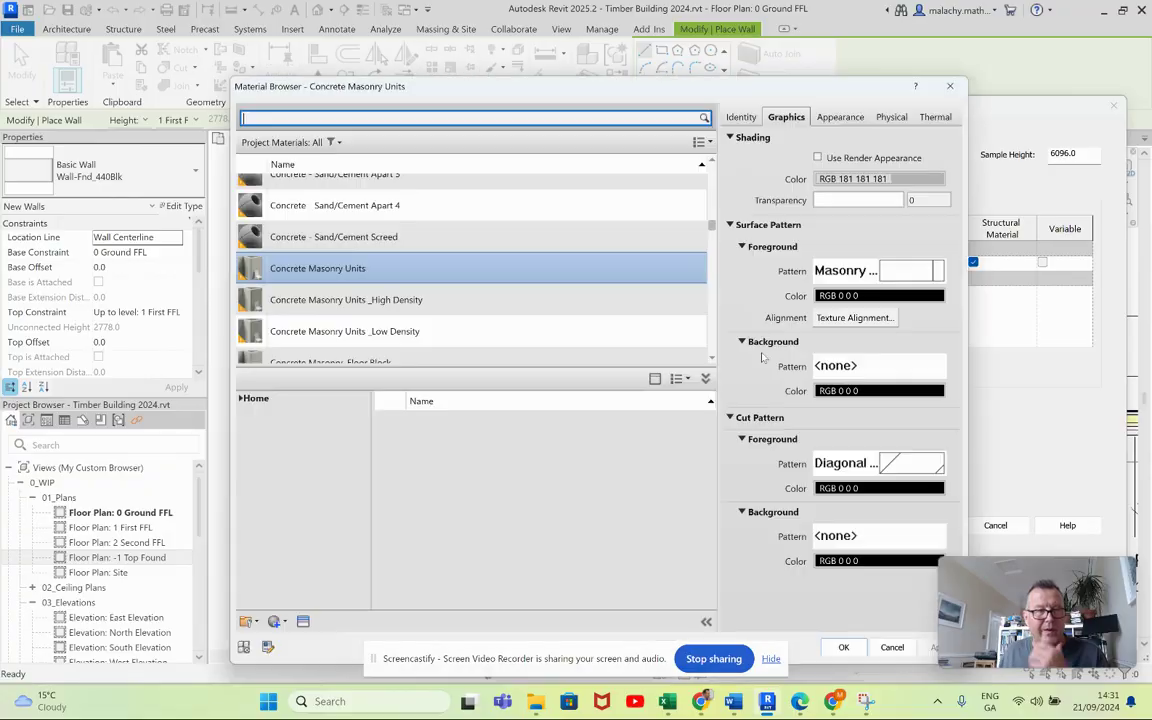
scroll(498, 327, "up", 3)
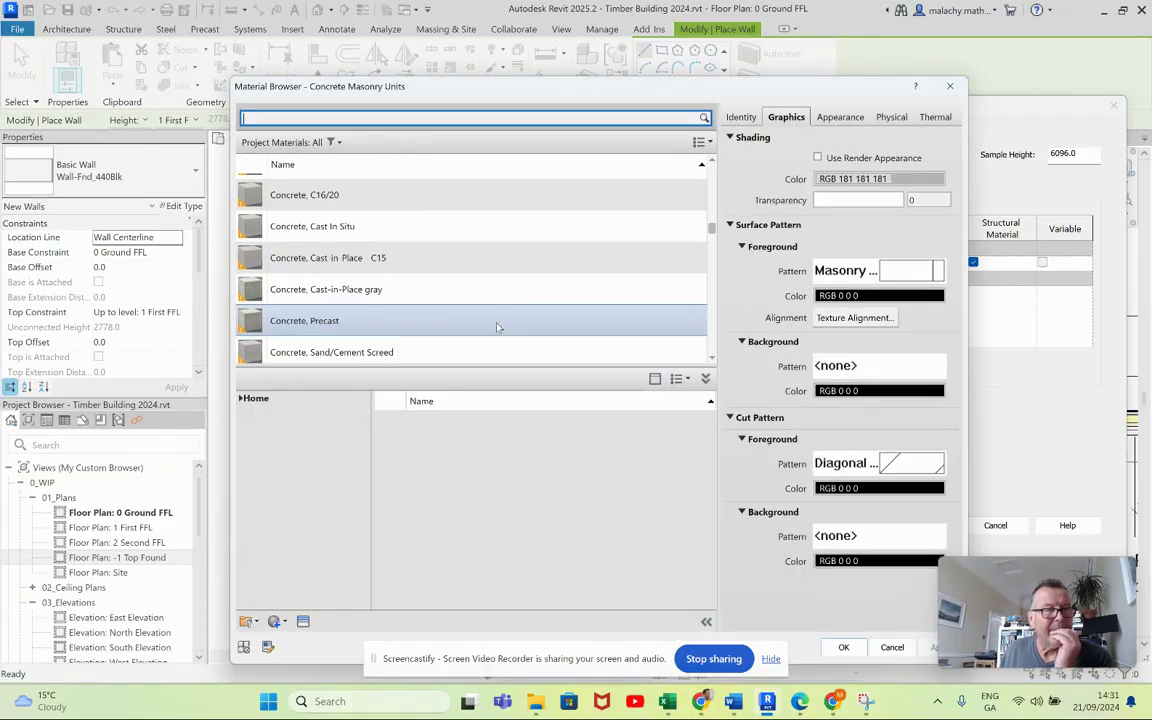
scroll(498, 327, "up", 2)
scroll(498, 327, "down", 10)
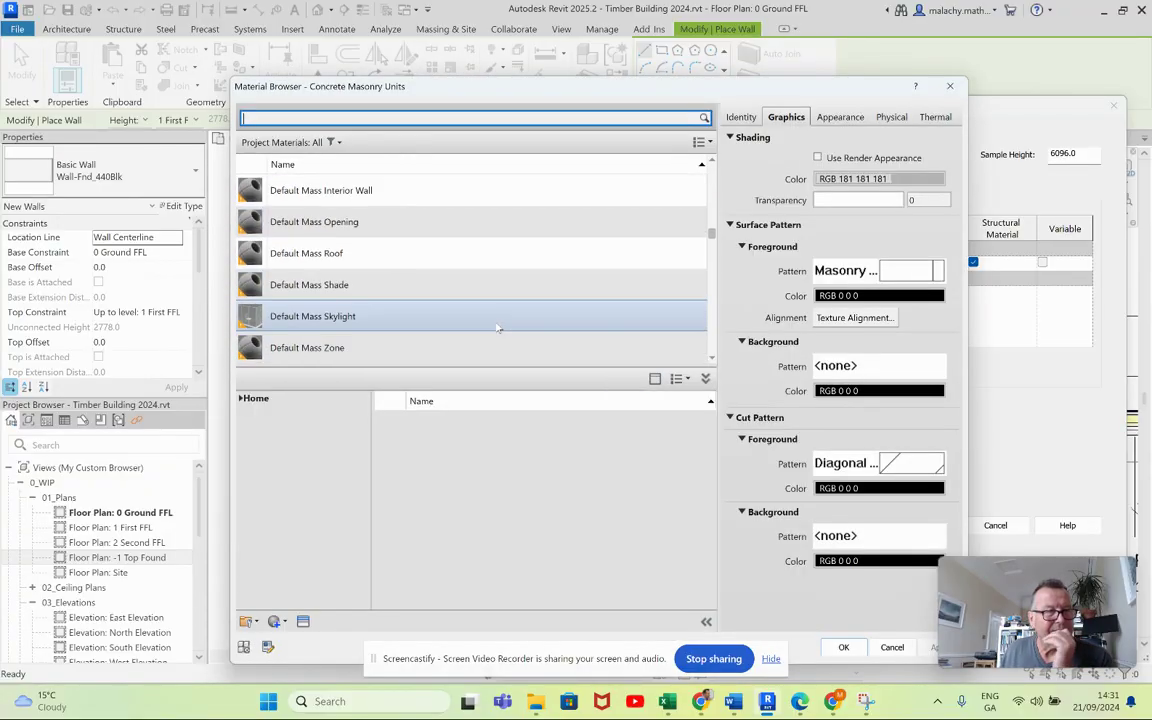
scroll(498, 327, "down", 6)
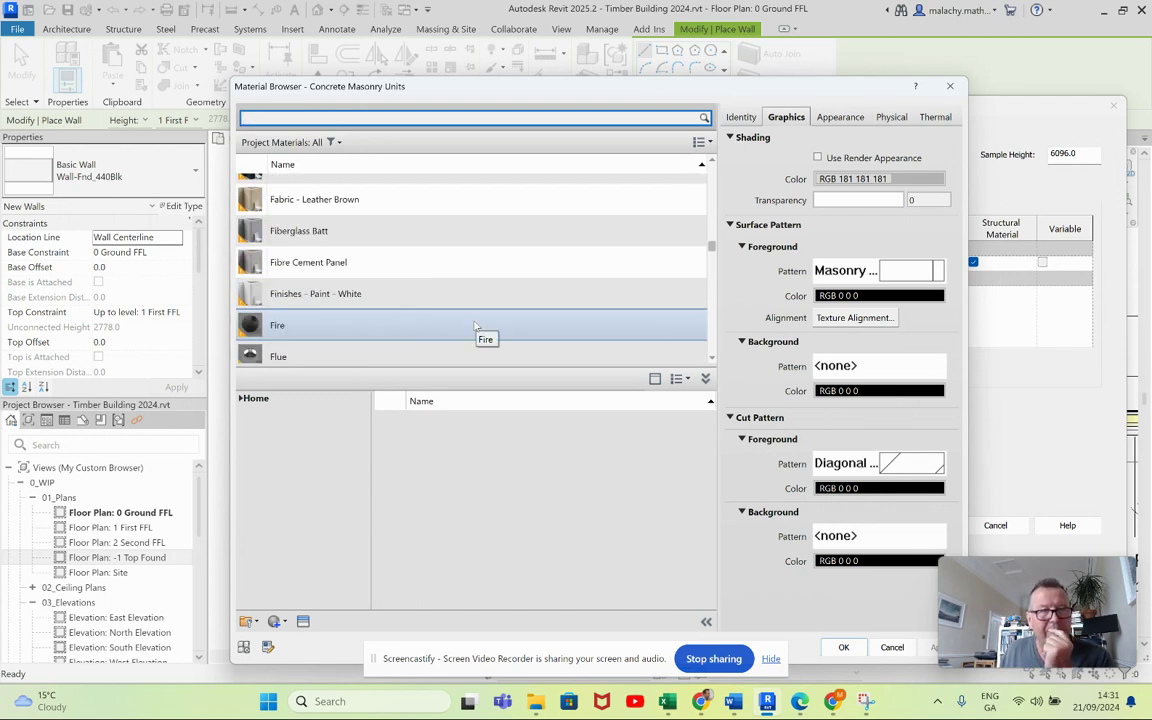
left_click(476, 326)
scroll(430, 322, "down", 5)
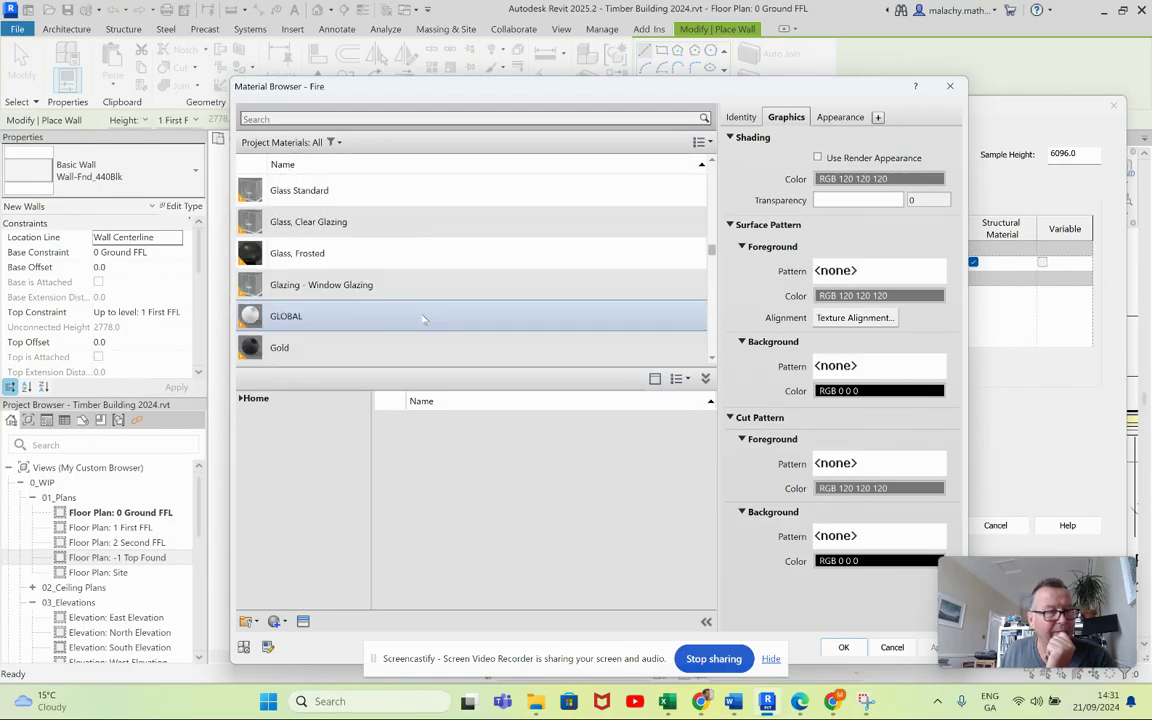
scroll(425, 318, "down", 5)
scroll(390, 312, "up", 2)
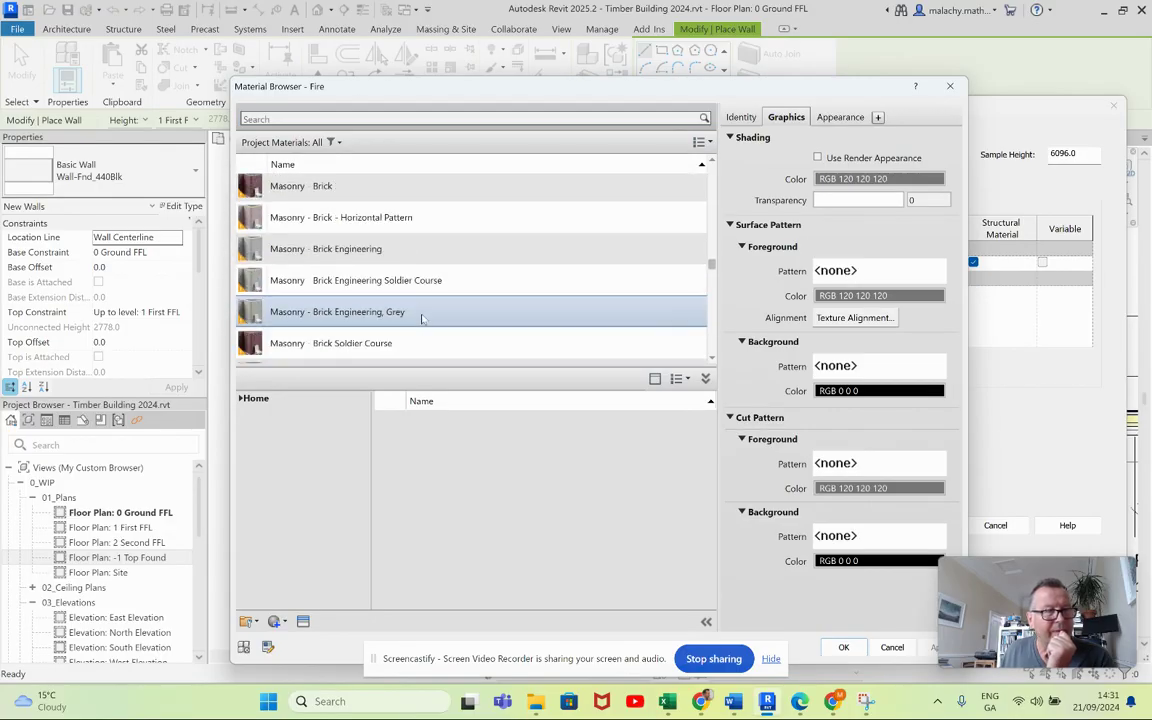
scroll(388, 312, "down", 6)
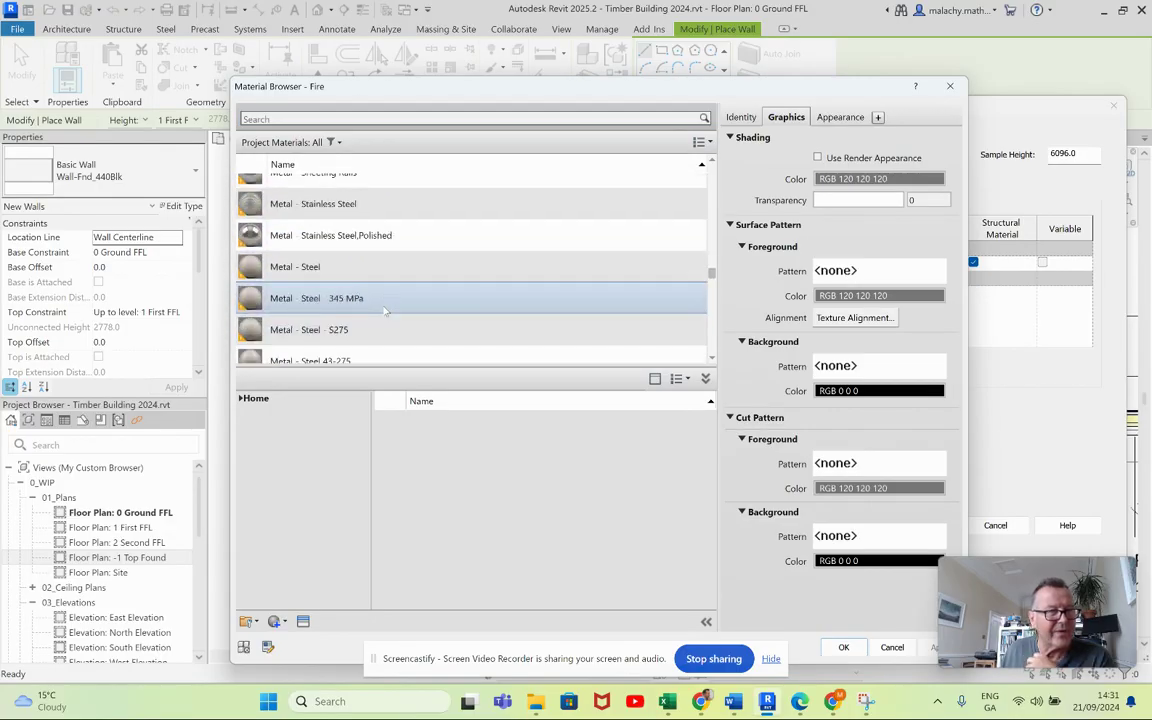
scroll(384, 311, "up", 8)
scroll(384, 311, "up", 10)
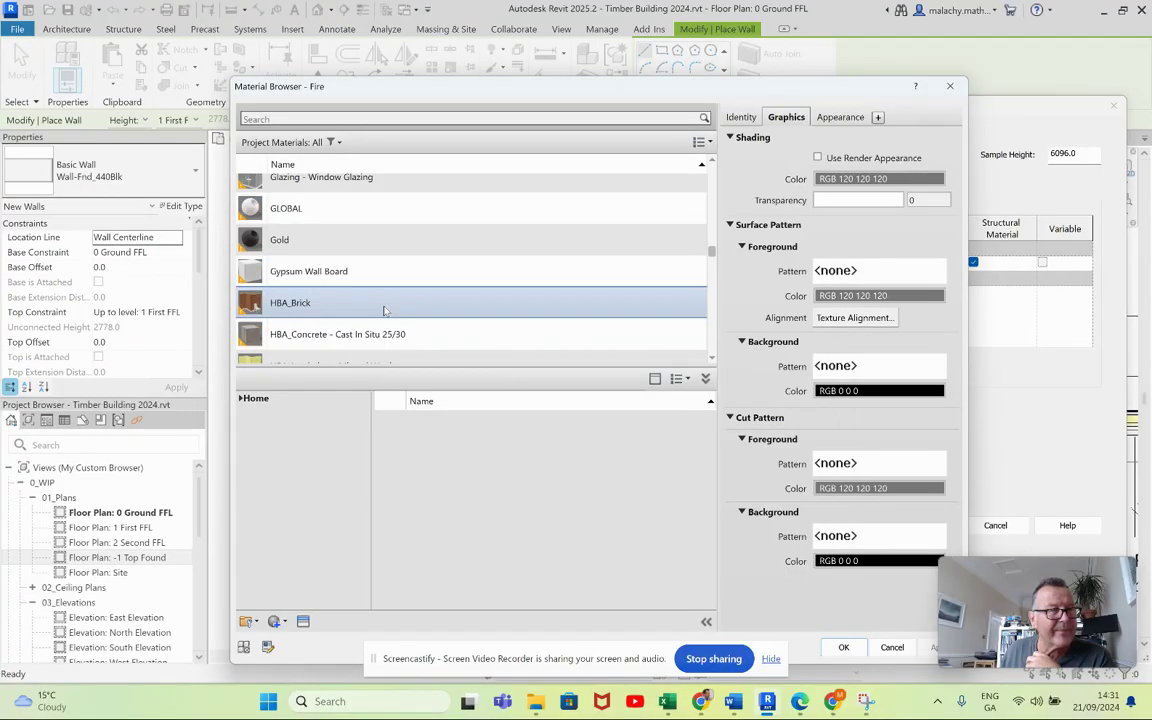
left_click(384, 311)
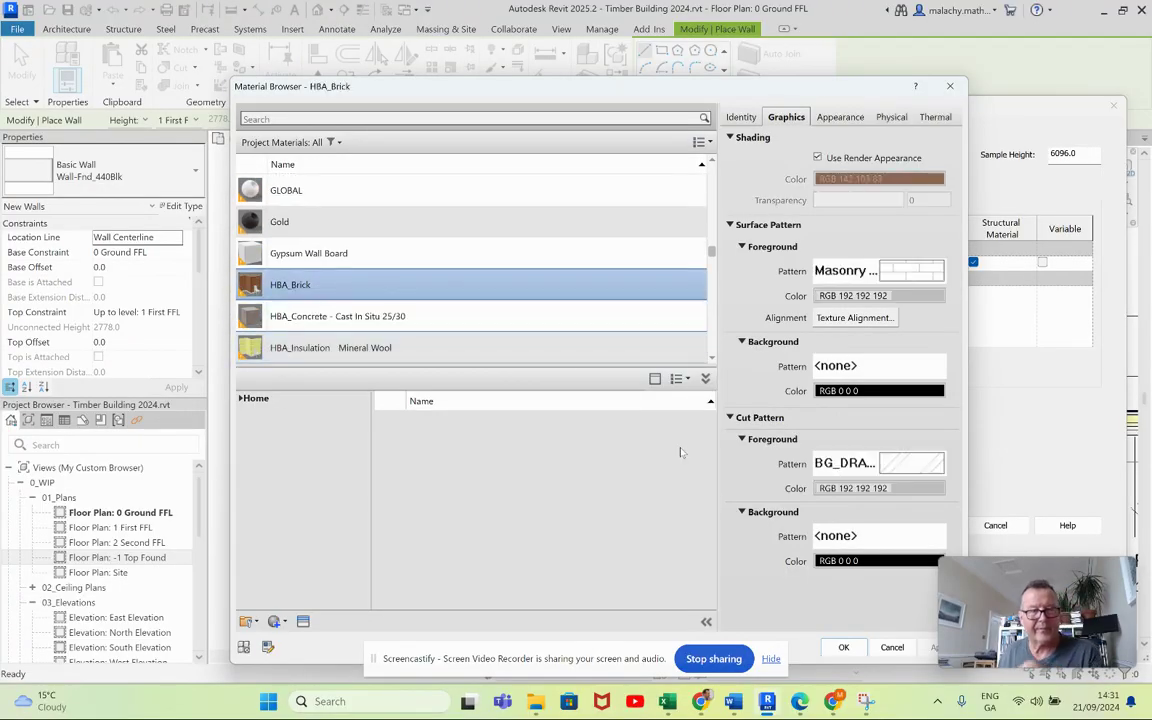
left_click(843, 647)
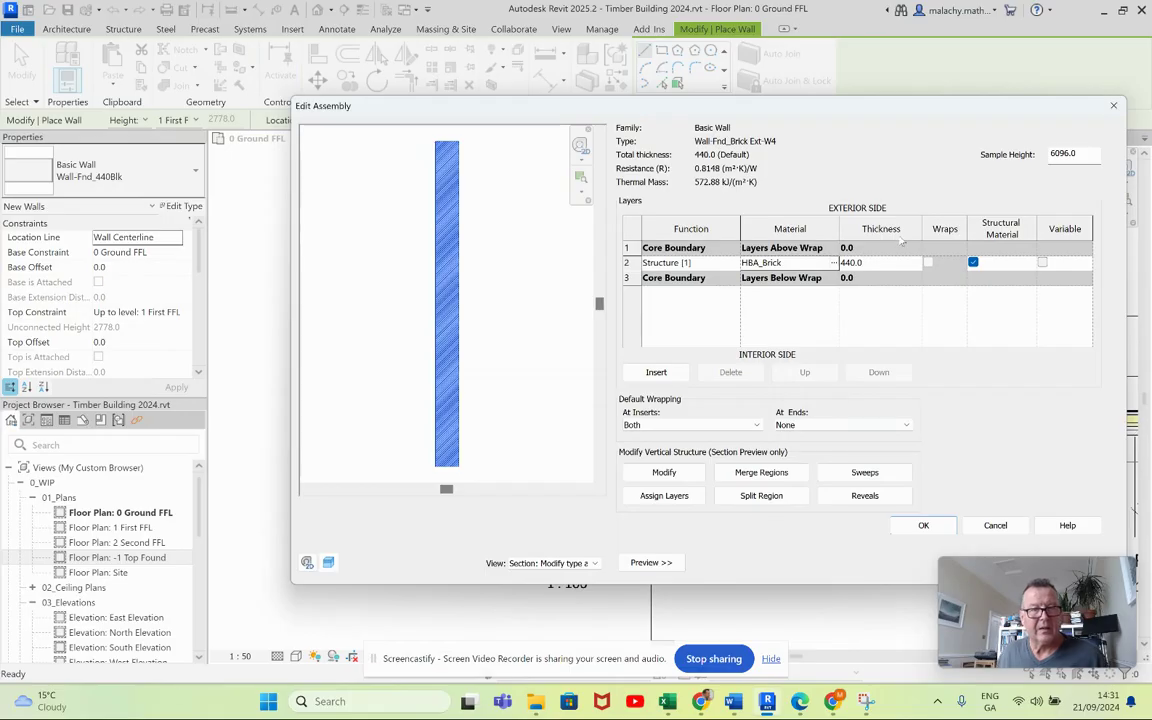
Step: Set the brick structure layer's thickness to 112 mm and apply the wall type changes
left_click(880, 263)
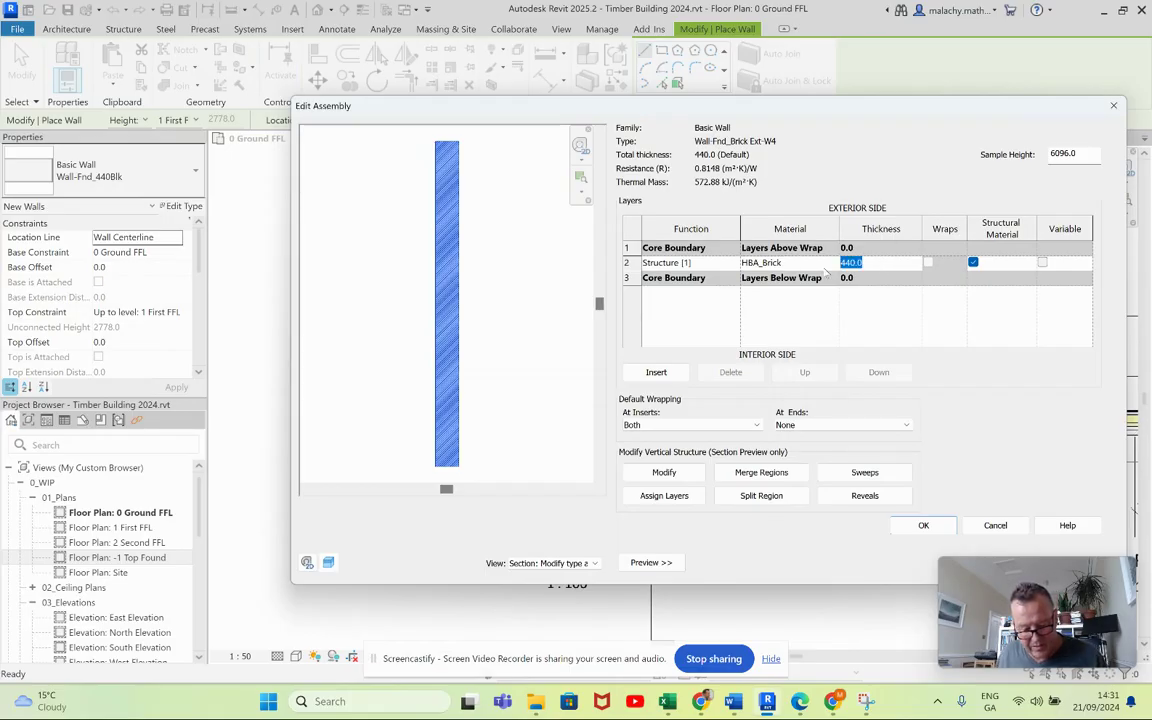
type("11")
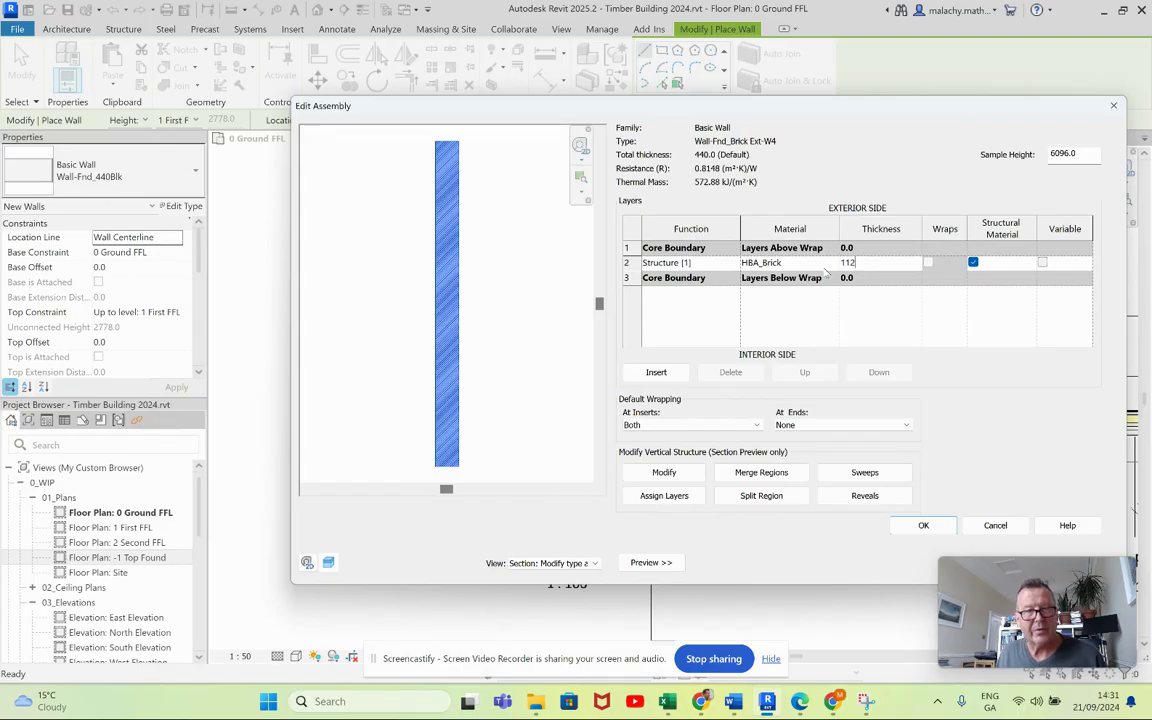
type("2")
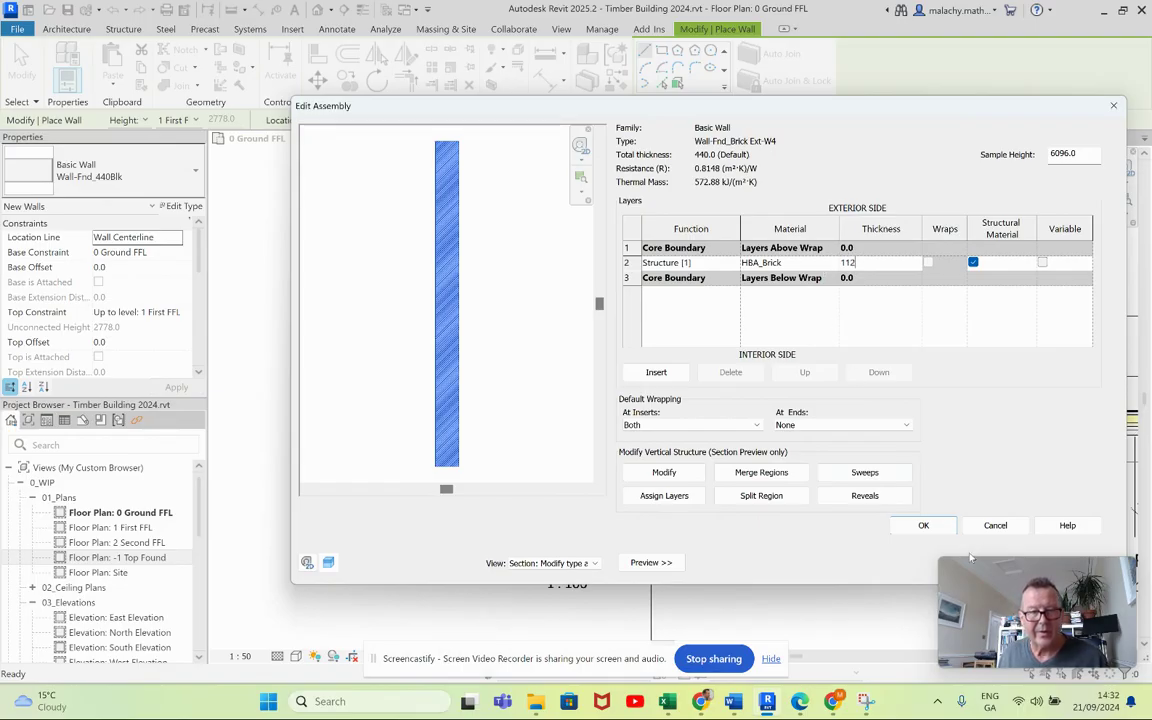
left_click(923, 525)
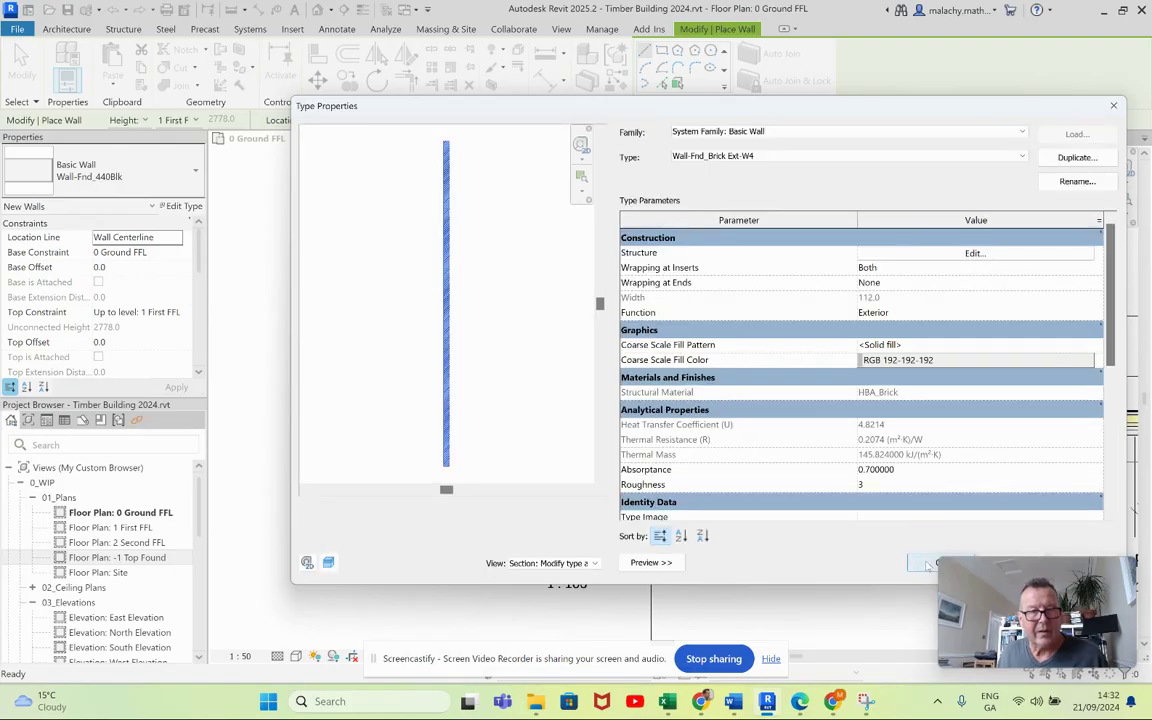
left_click(927, 566)
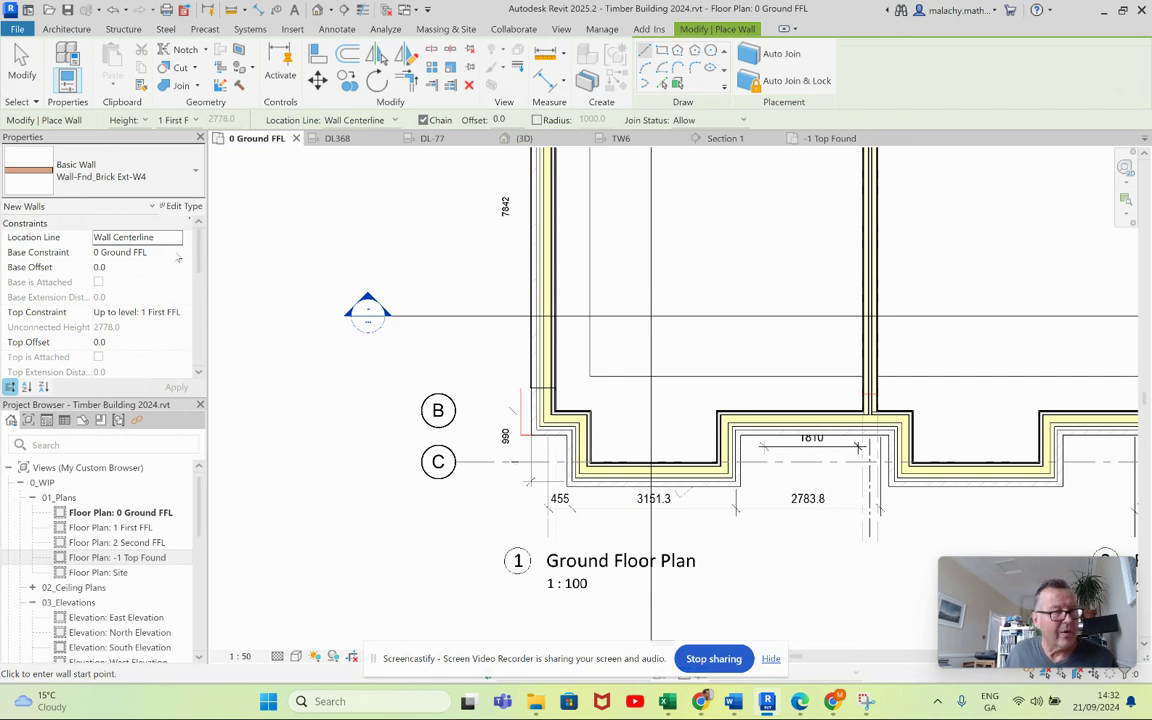
Step: Set the new wall's top constraint to 0 Ground FFL and its base offset to -150 mm
left_click(180, 313)
left_click(160, 352)
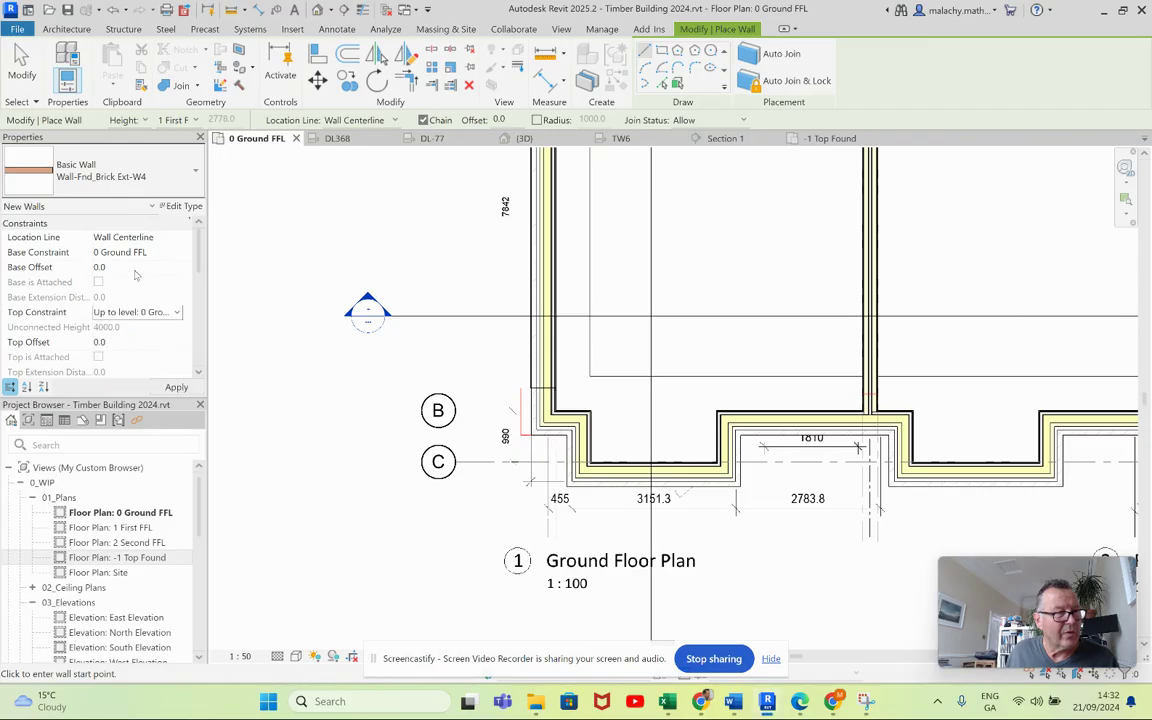
left_click(128, 268)
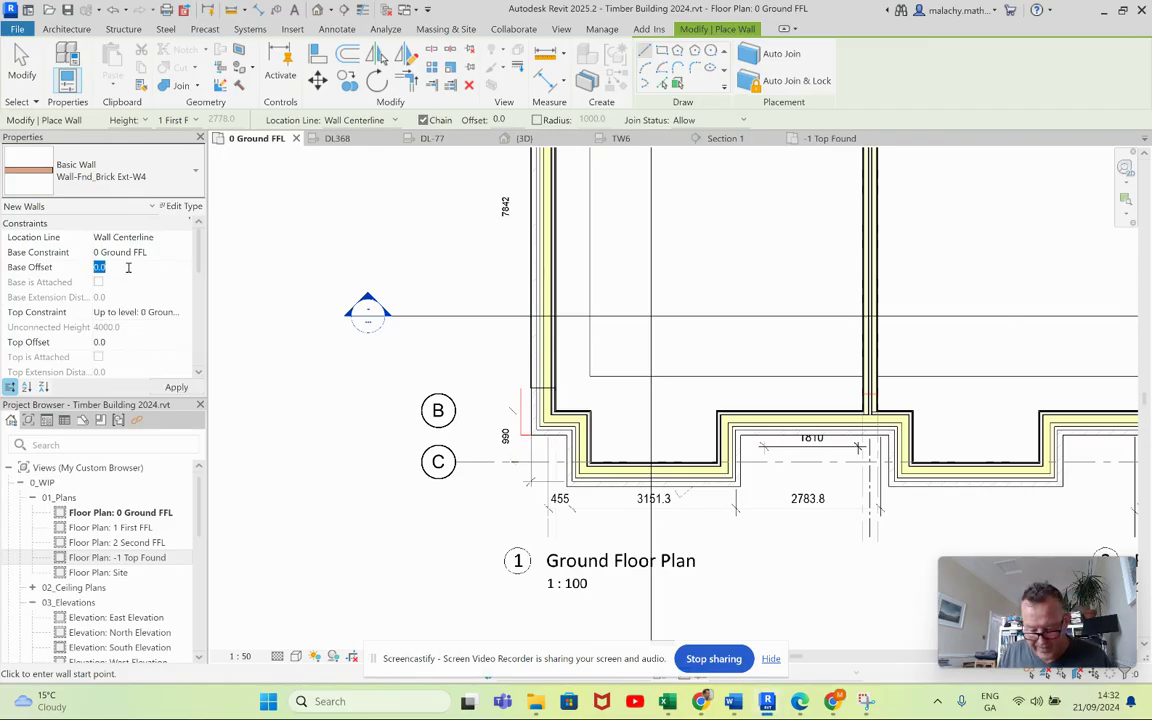
type("-")
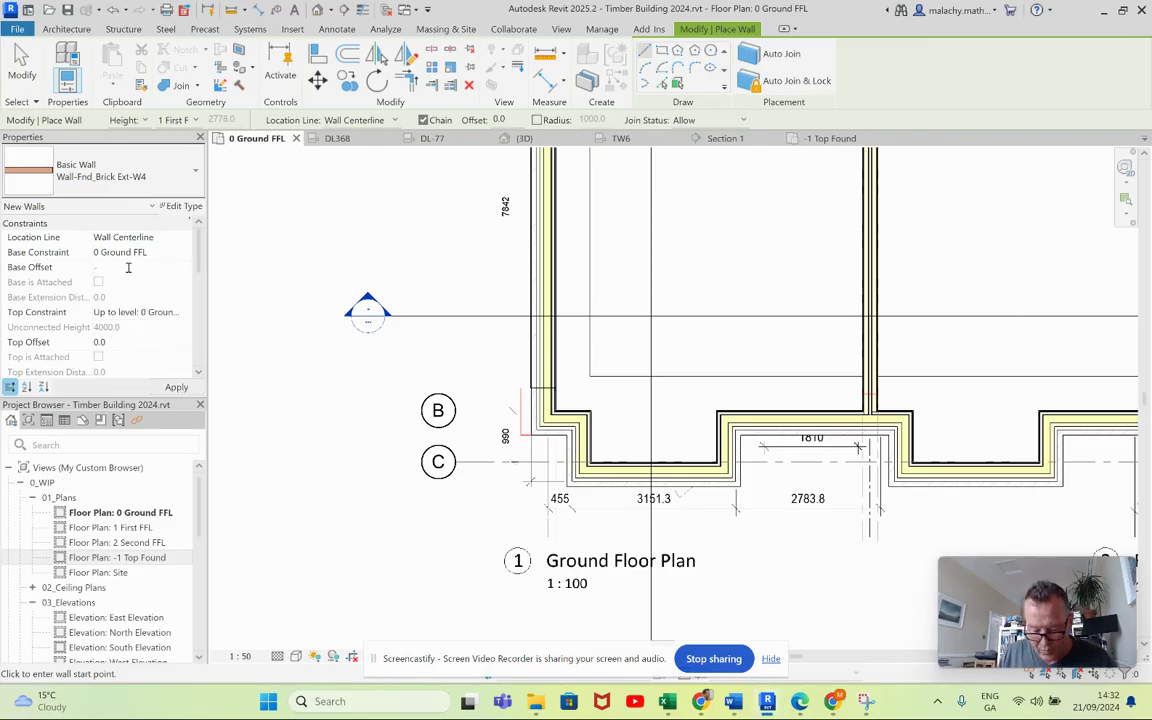
type("150")
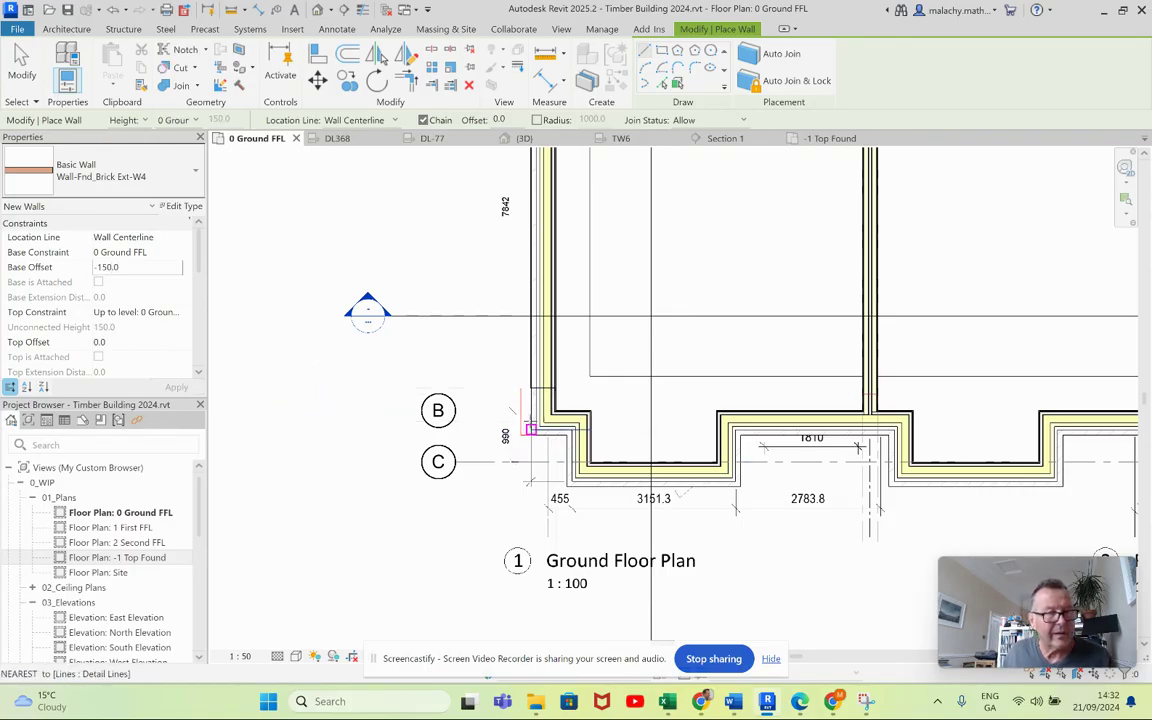
Step: Draw a foundation wall about 682 mm long along the outer face of the stepped corner near grid B, ending at the outer corner
scroll(527, 430, "up", 4)
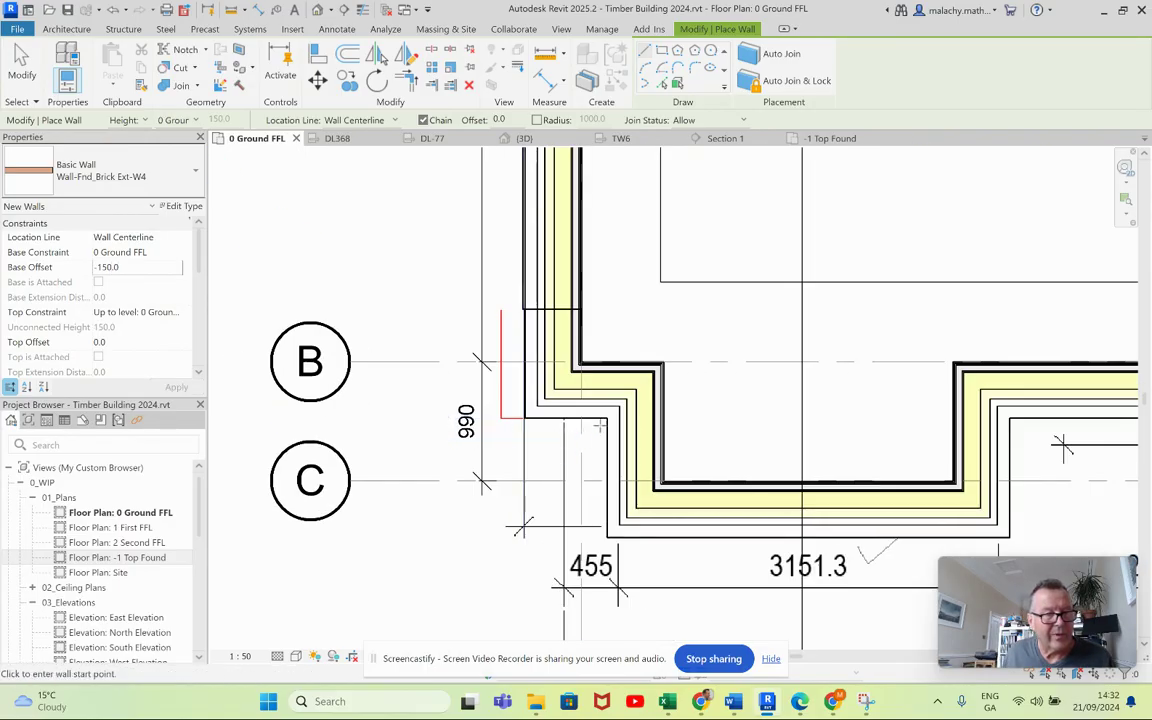
left_click(608, 417)
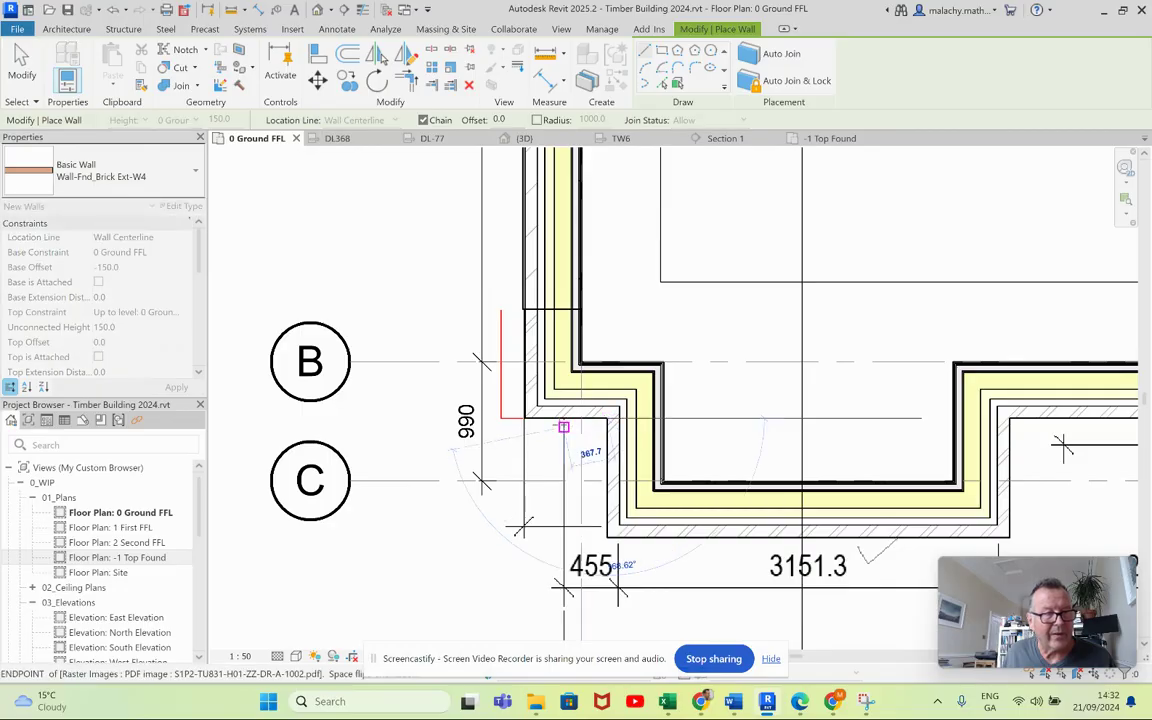
left_click(525, 418)
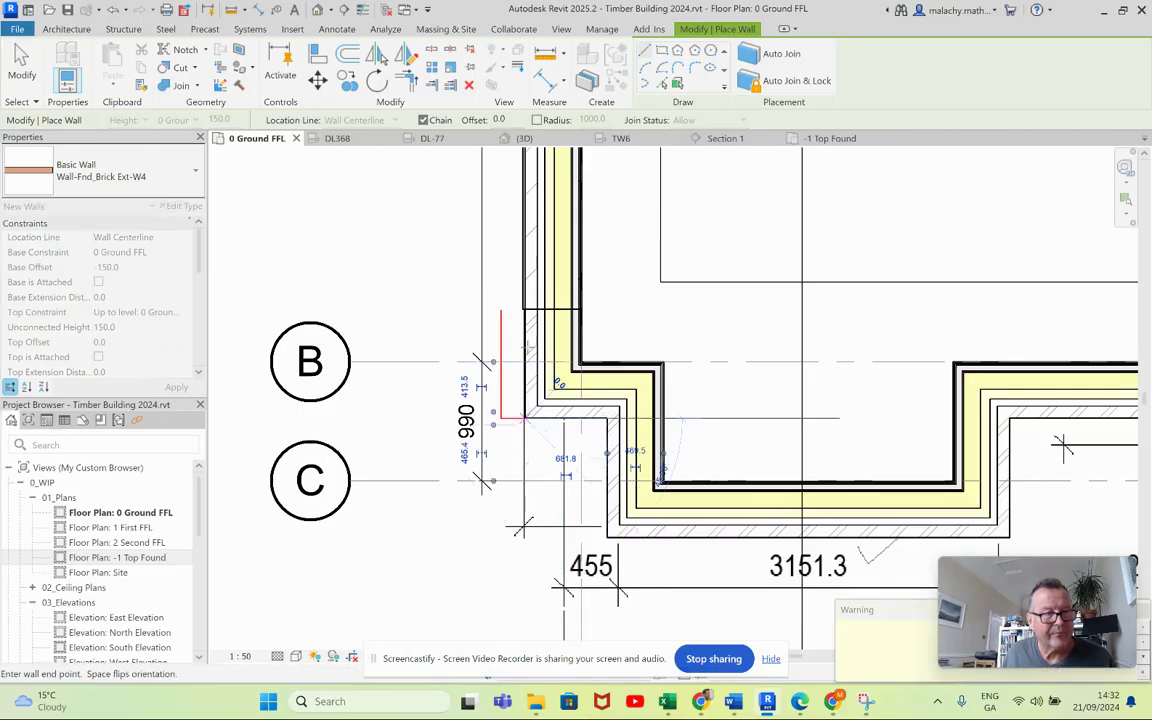
scroll(524, 288, "down", 2)
scroll(522, 288, "down", 1)
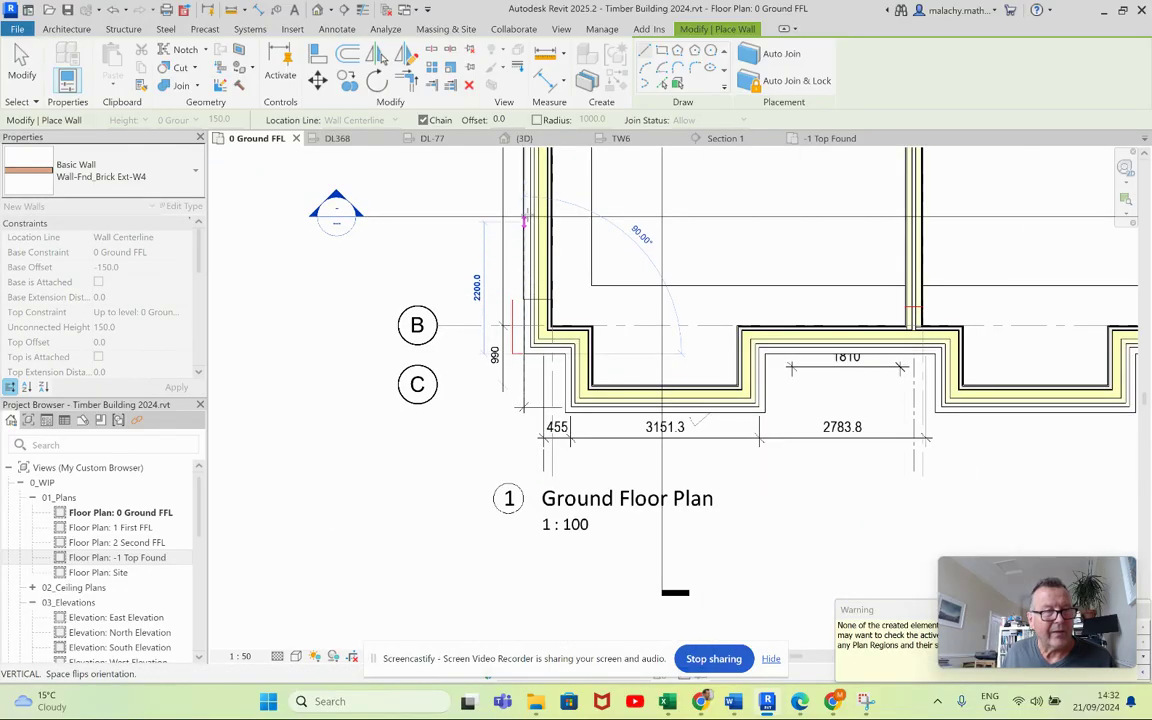
key("Escape")
key("Escape")
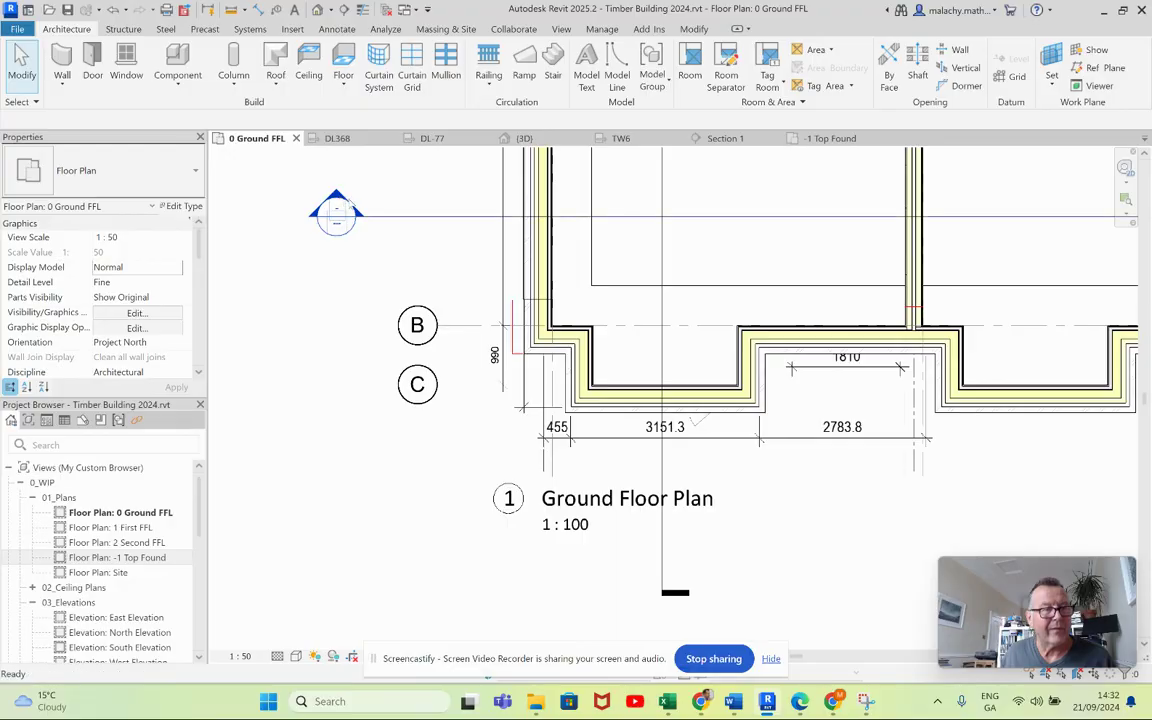
Step: Open Section 2 at the base of the external wall by grid 1 and display it with thin lines
double_click(338, 205)
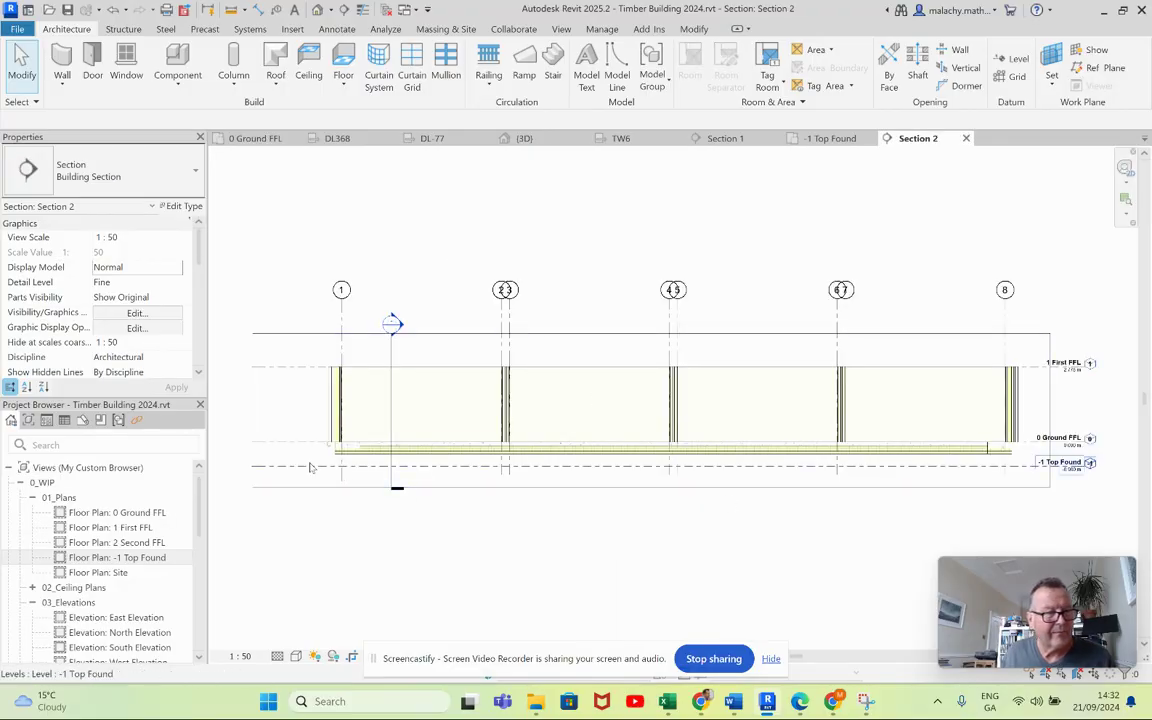
scroll(450, 462, "up", 8)
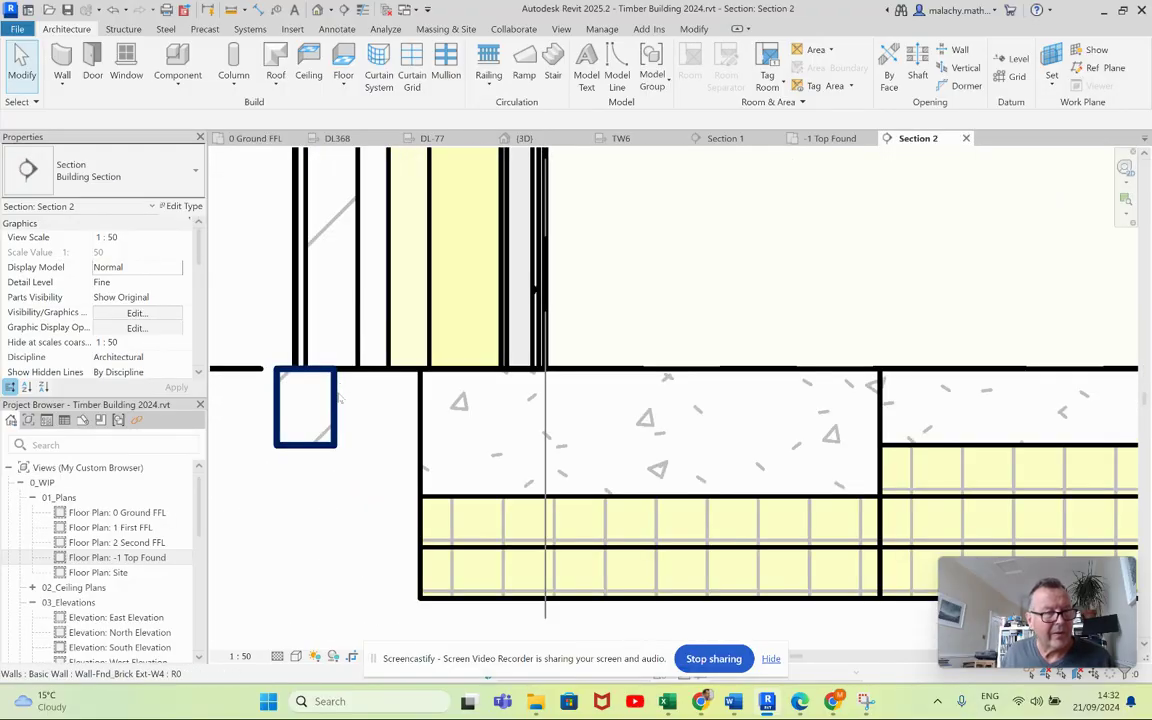
key("t")
key("l")
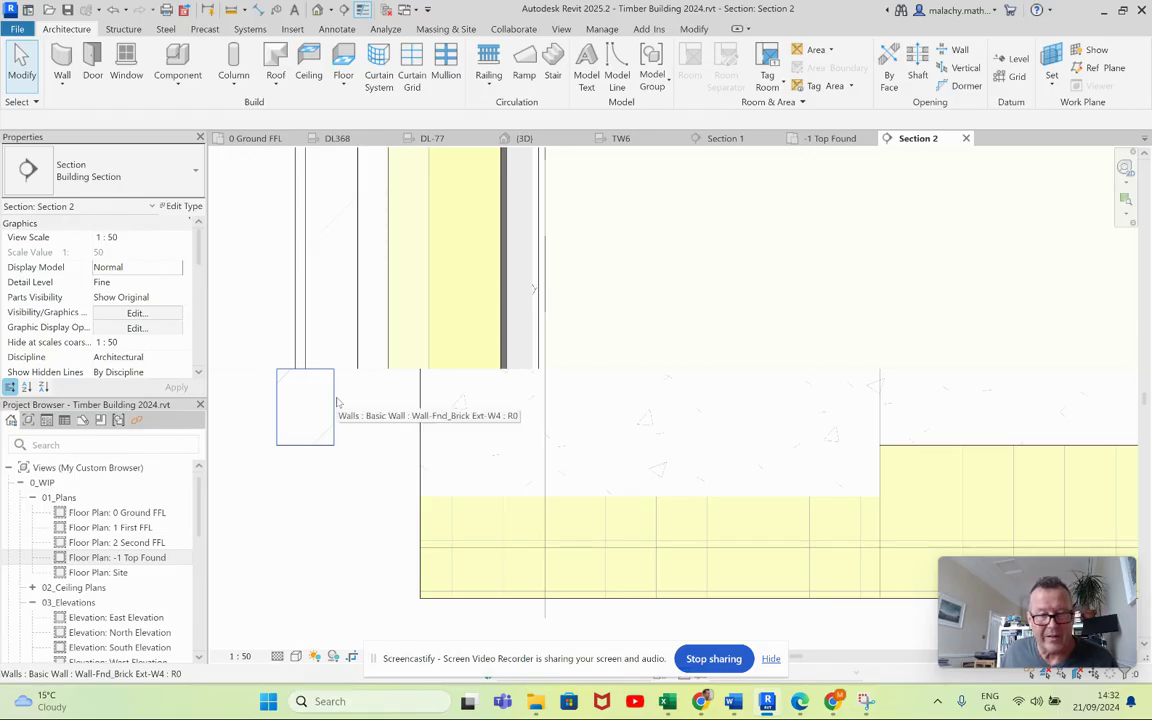
left_click(321, 278)
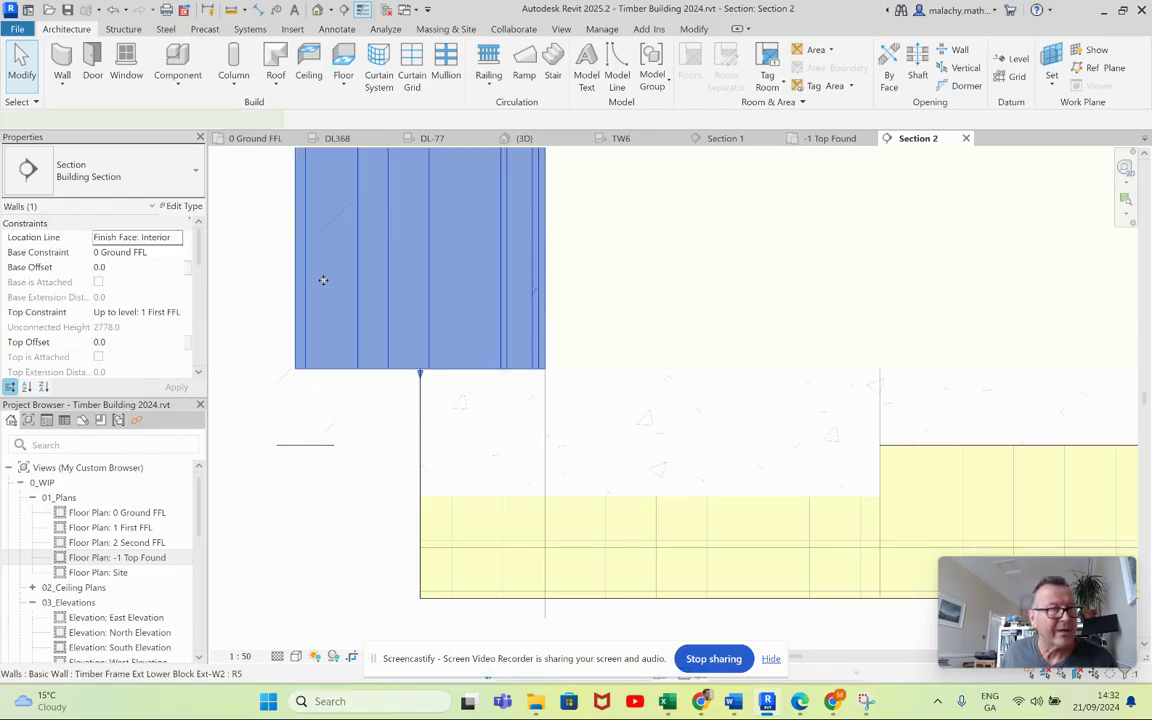
left_click(368, 395)
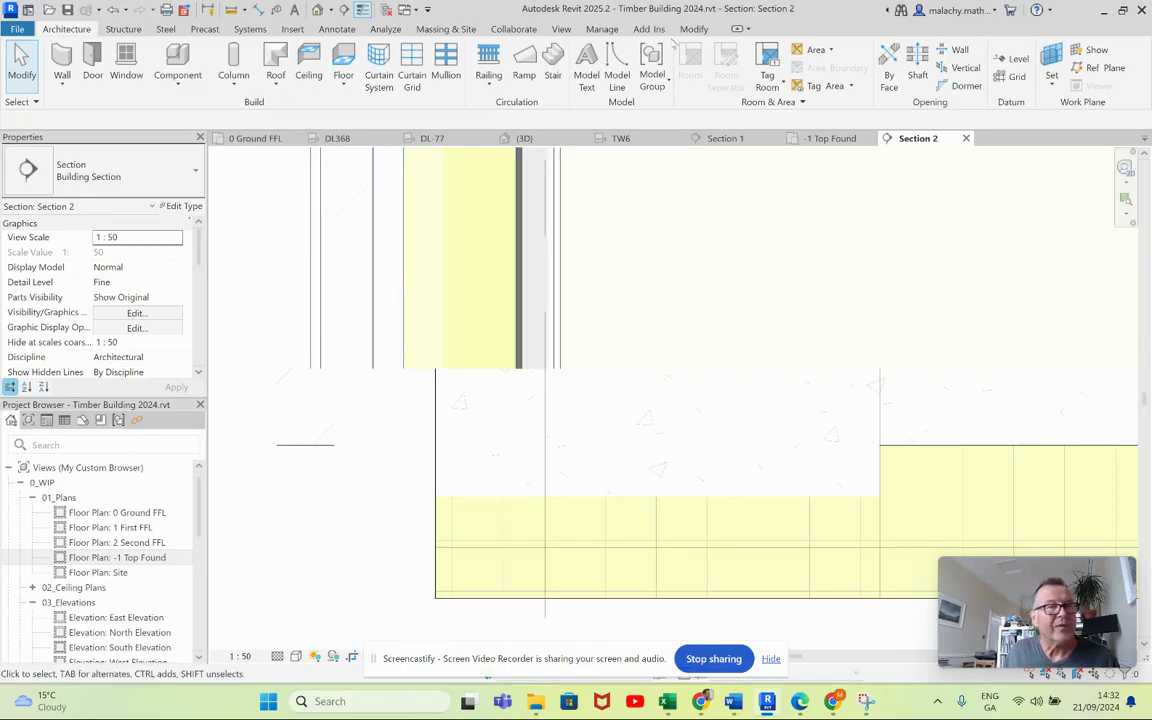
Step: Align the brick foundation wall's inner face with the inner face of the outer masonry layer in the wall above
left_click(693, 28)
left_click(317, 53)
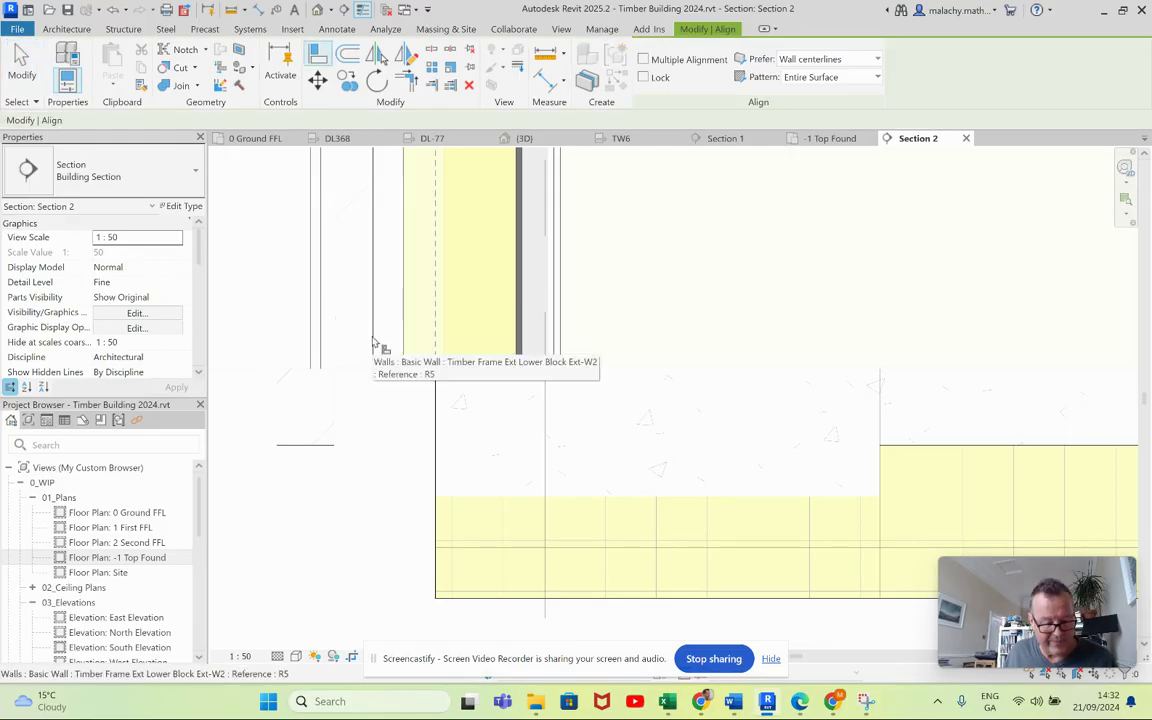
left_click(375, 343)
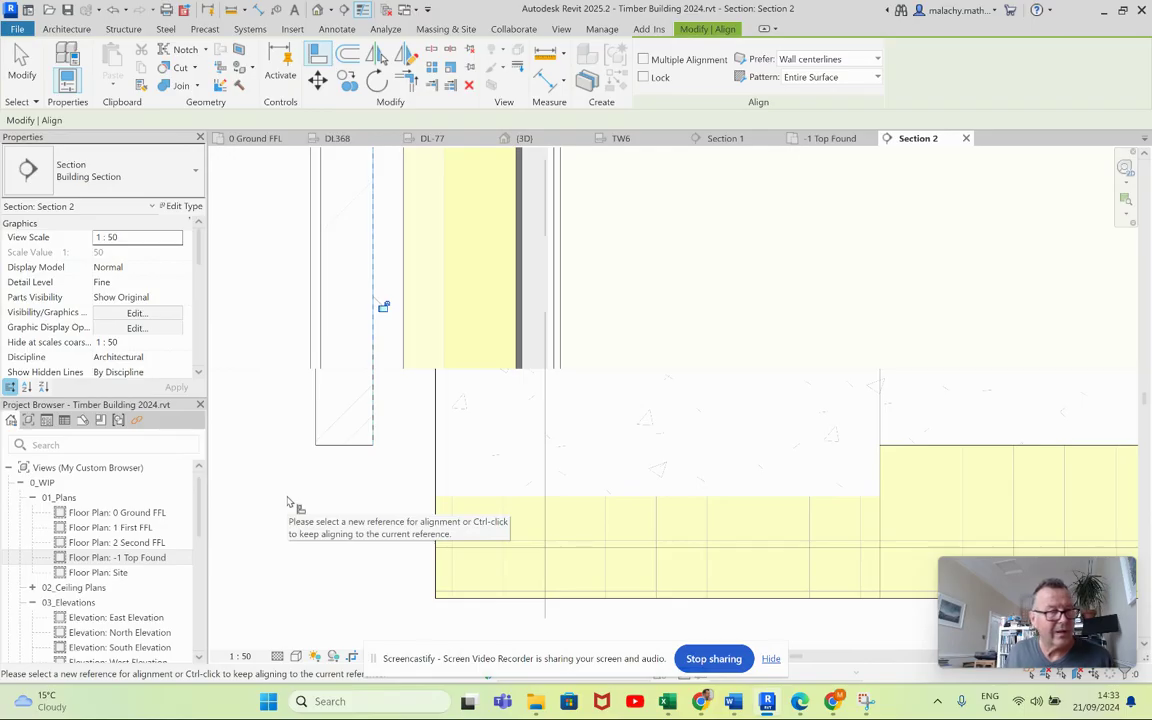
key("Escape")
key("Escape")
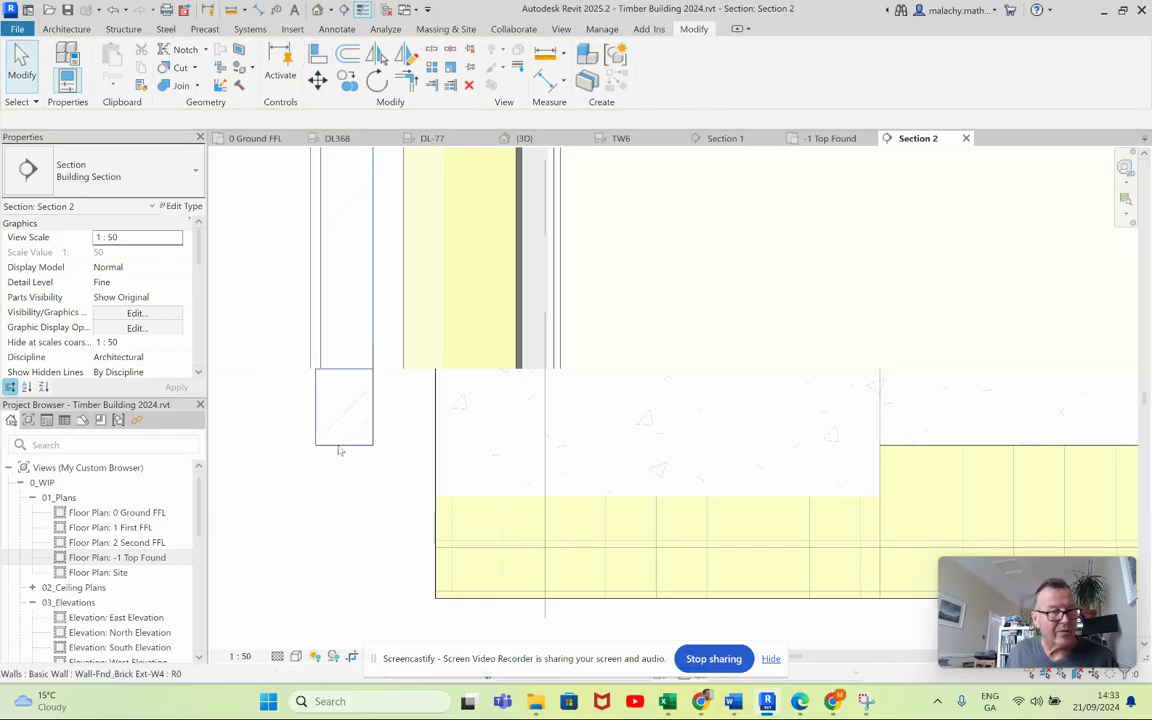
Step: Set the HBA_Brick structure layer of wall type Wall-Fnd_Brick Ext-W4 to a thickness of 102 mm
left_click(338, 451)
left_click(180, 206)
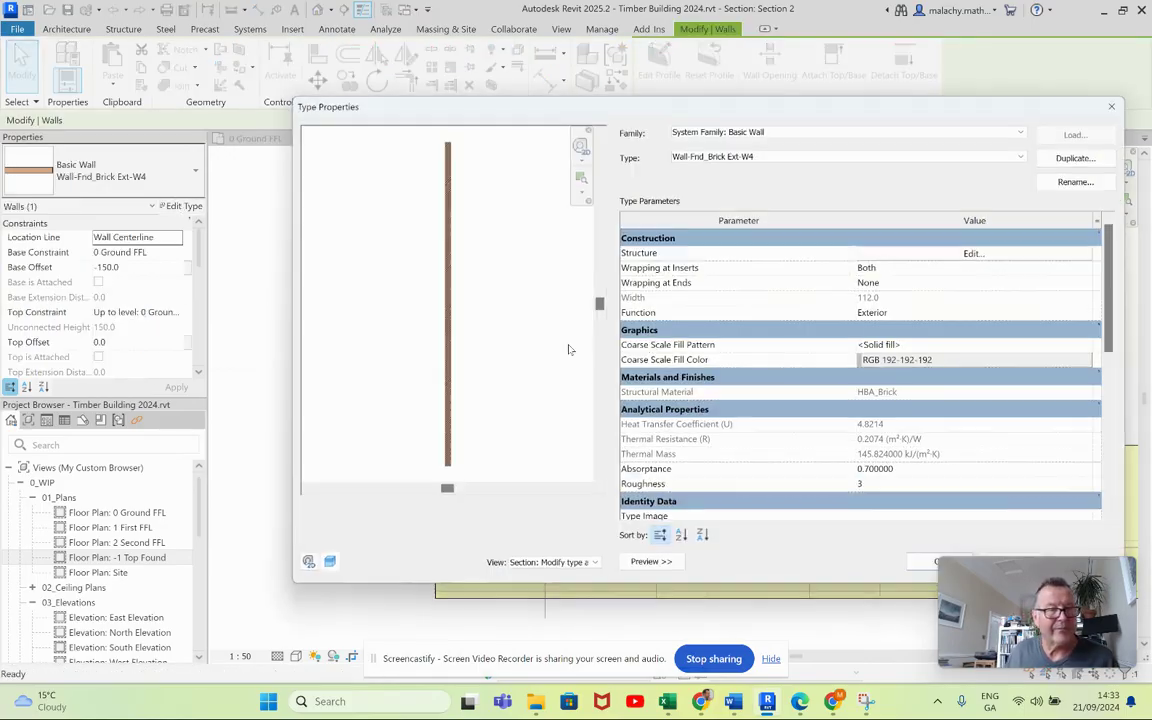
left_click(923, 253)
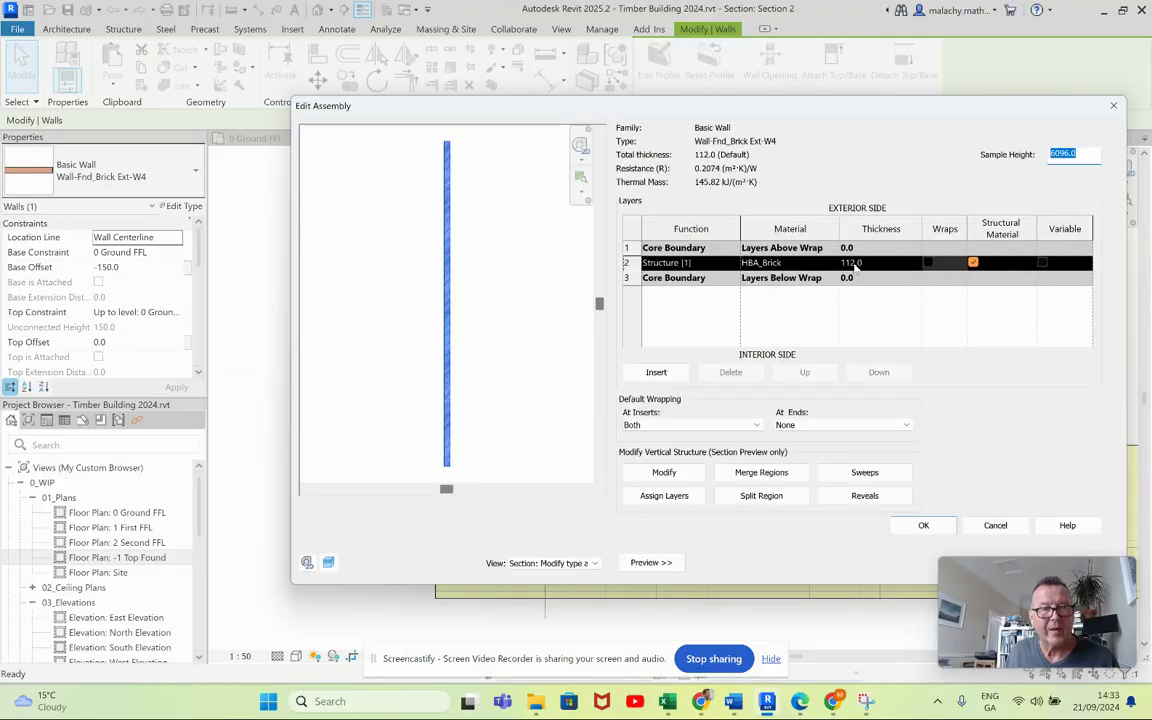
left_click(852, 263)
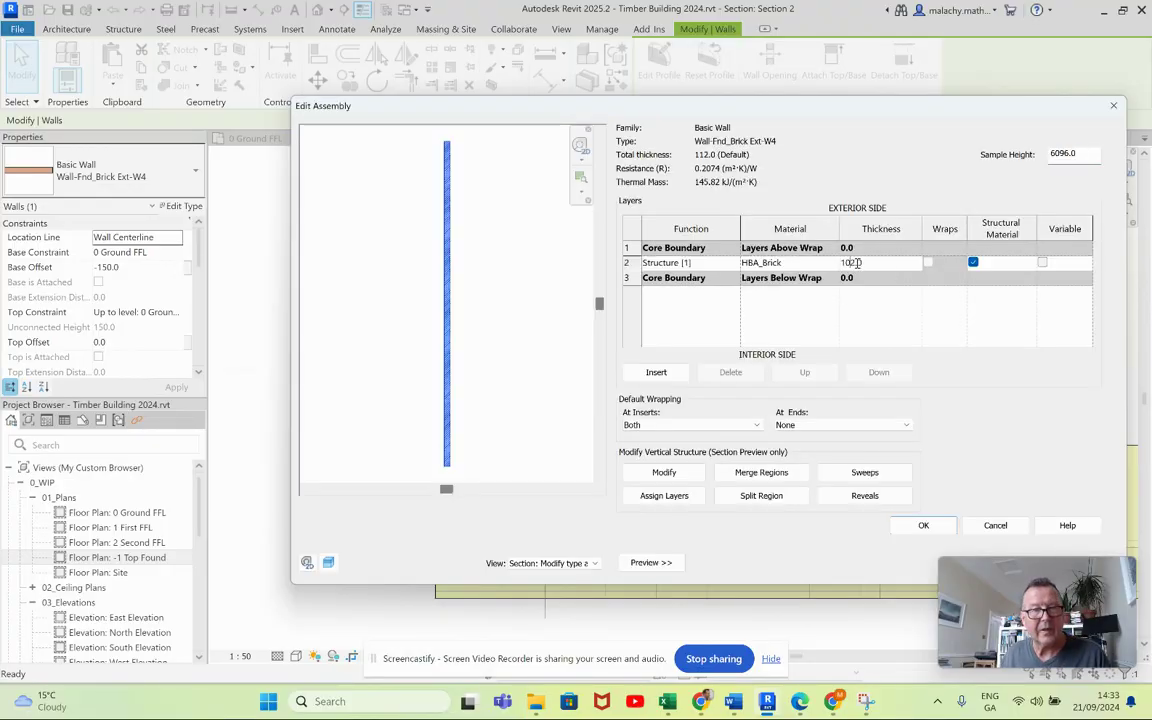
left_click(930, 527)
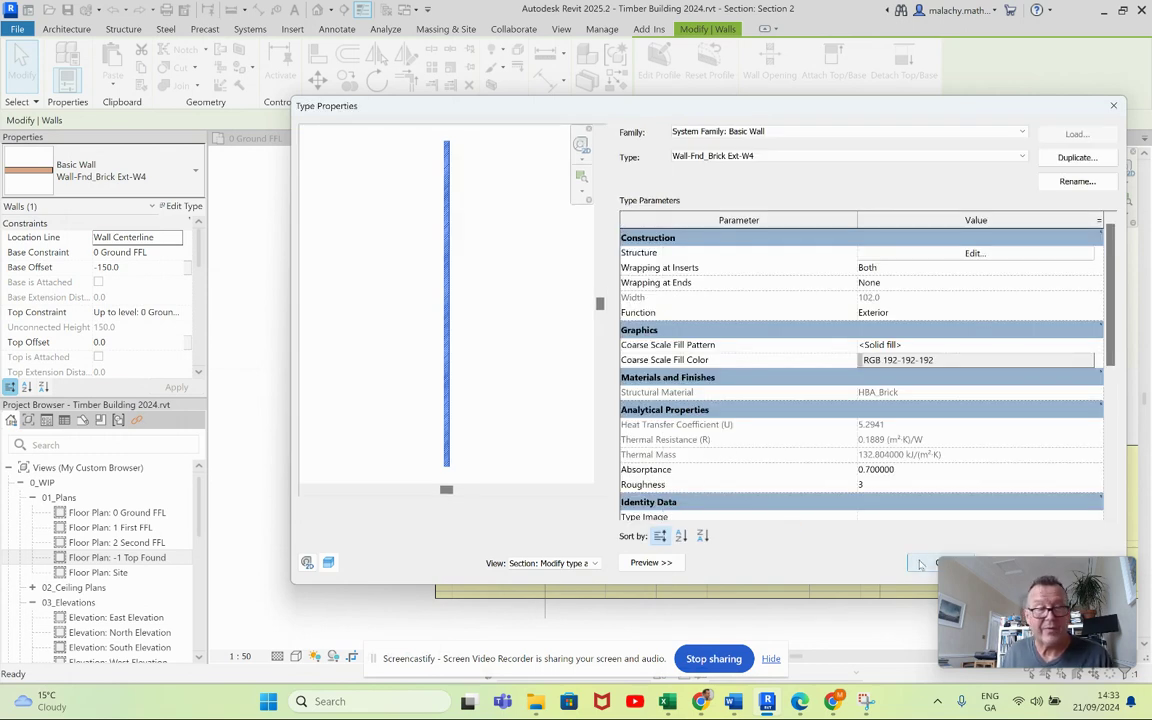
left_click(920, 565)
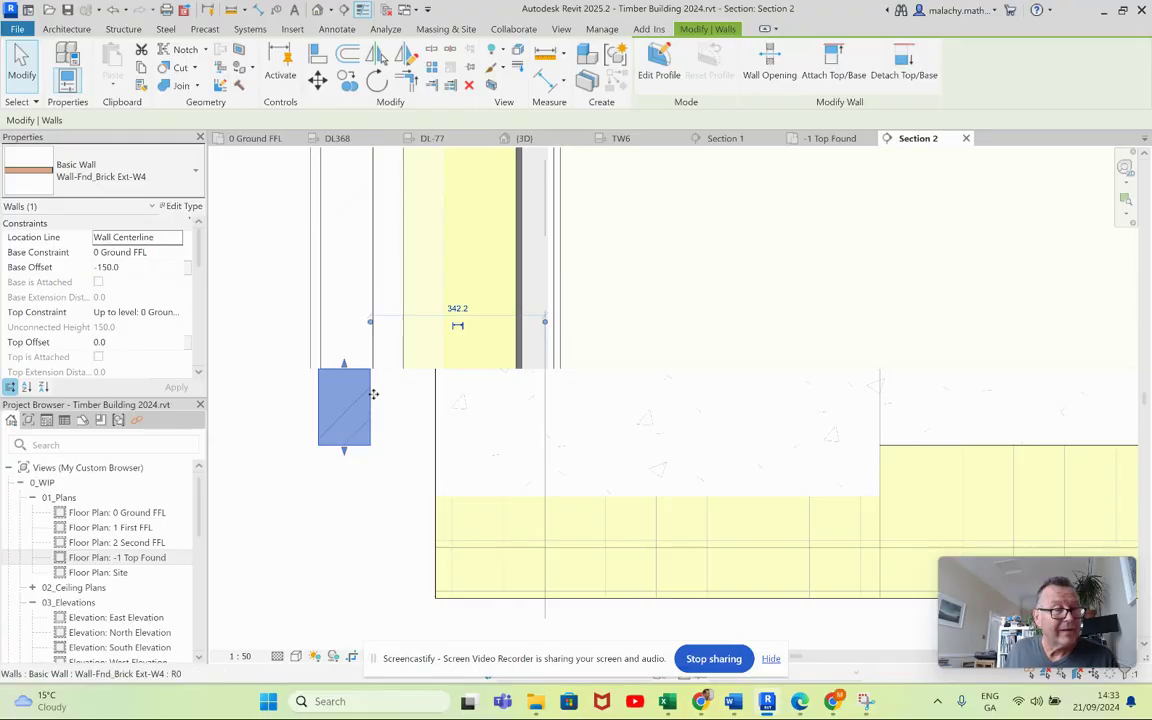
Step: Realign the brick foundation wall's inner face with the inner face of the outer masonry layer above
left_click(318, 54)
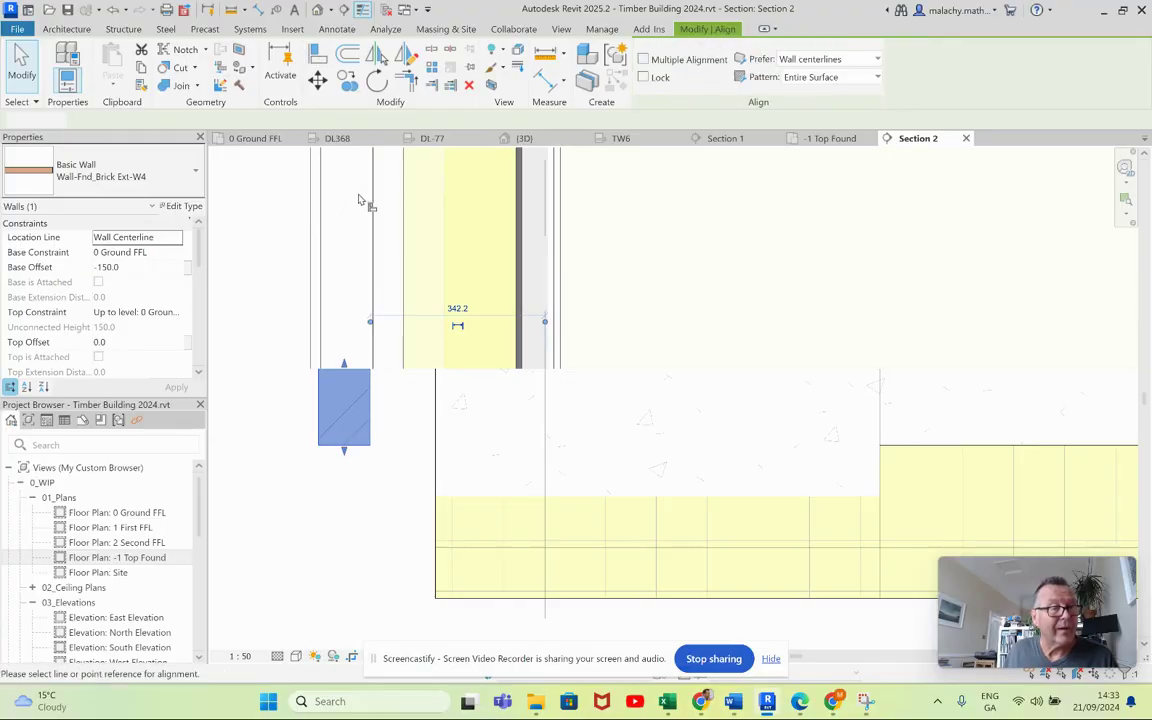
left_click(375, 279)
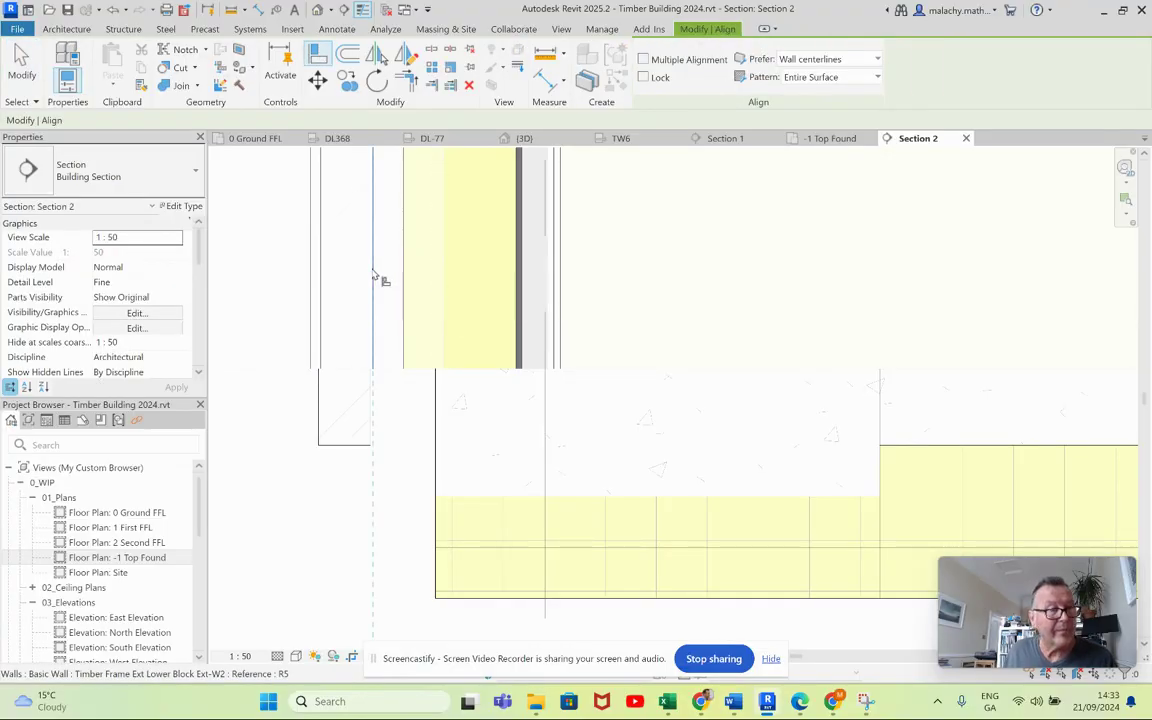
left_click(372, 399)
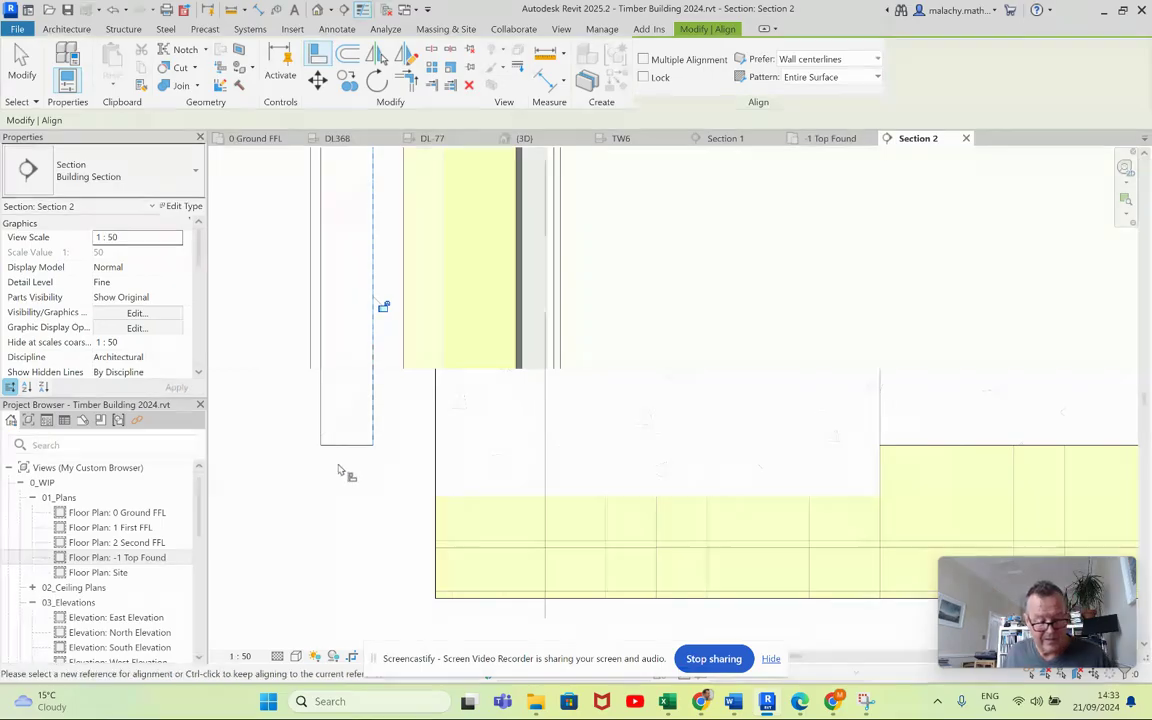
key("Escape")
key("Escape")
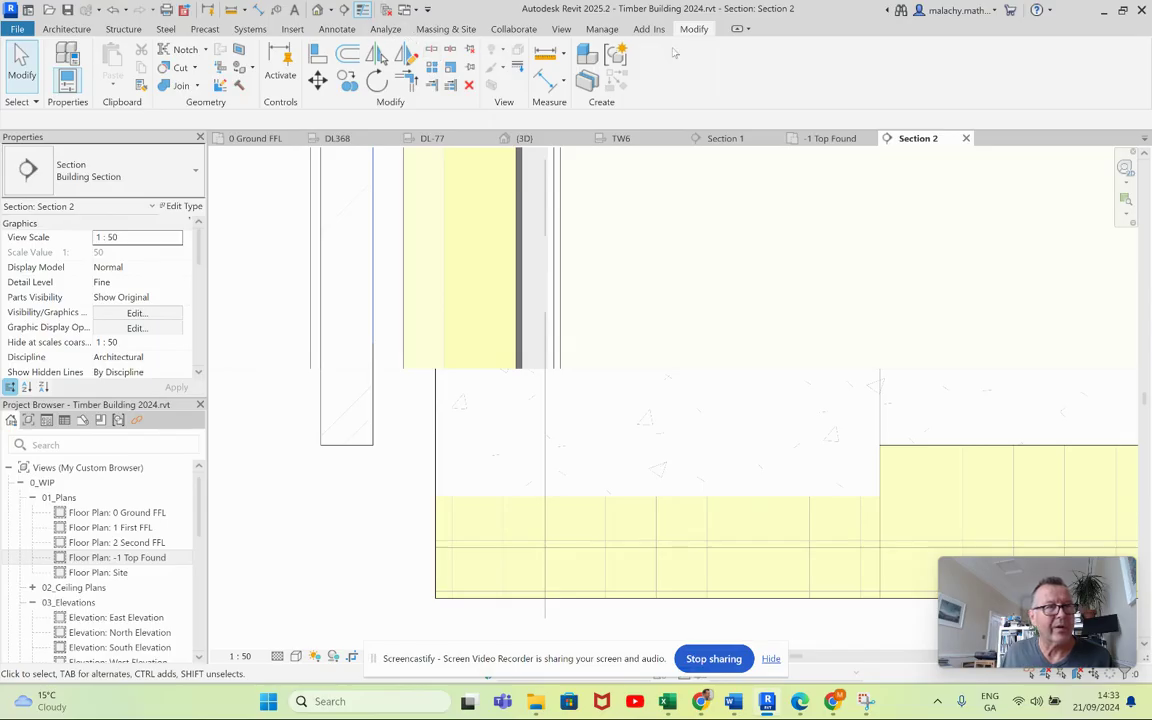
Step: Start a structural wall foundation in the 3D view at the stepped corner and duplicate its type as Wall Foundation 2
left_click(530, 141)
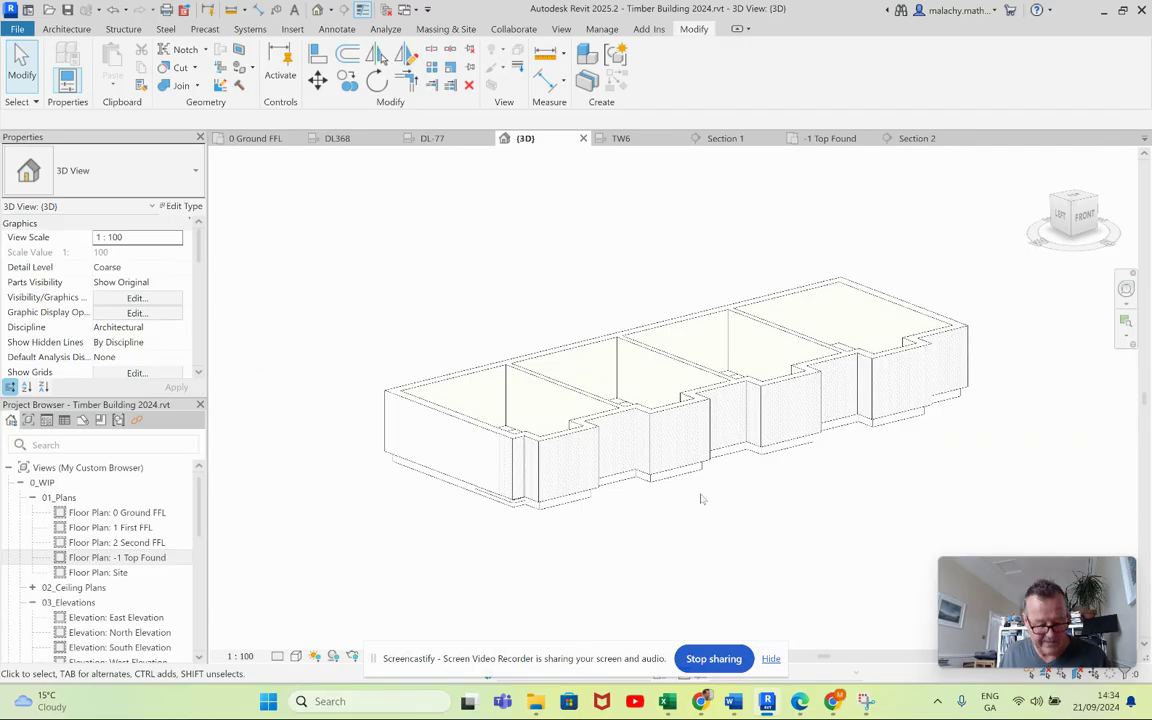
middle_click_drag(637, 451, 694, 365, "shift")
scroll(530, 395, "up", 8)
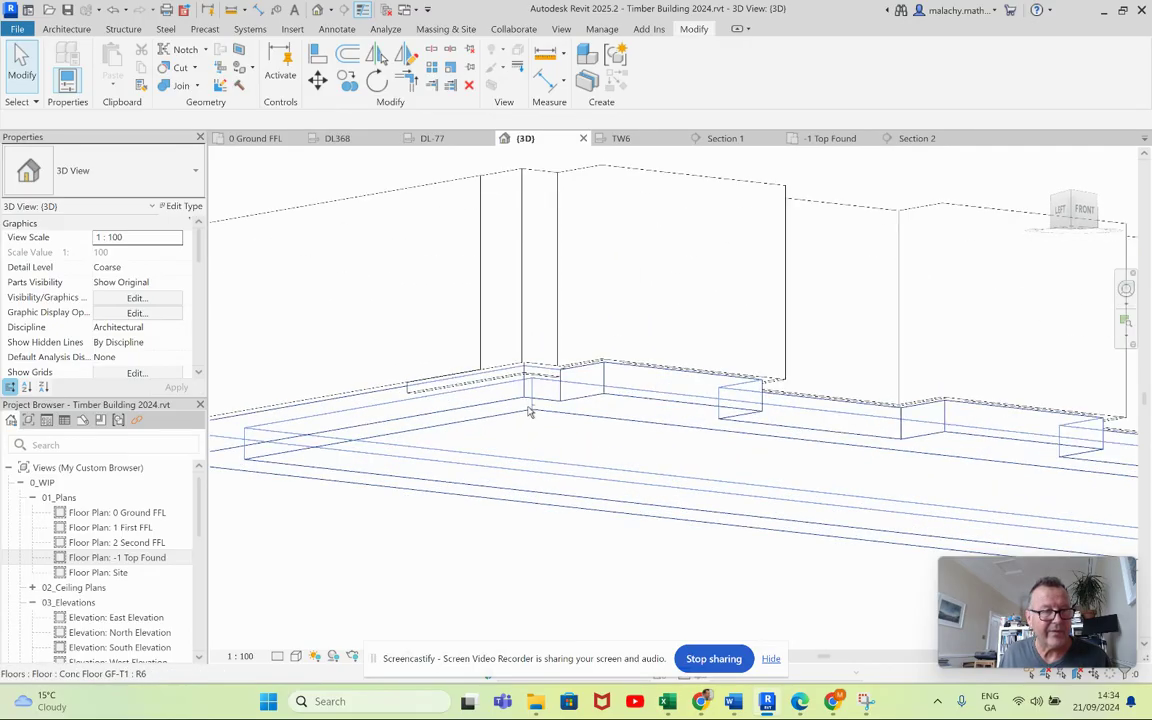
scroll(357, 252, "up", 3)
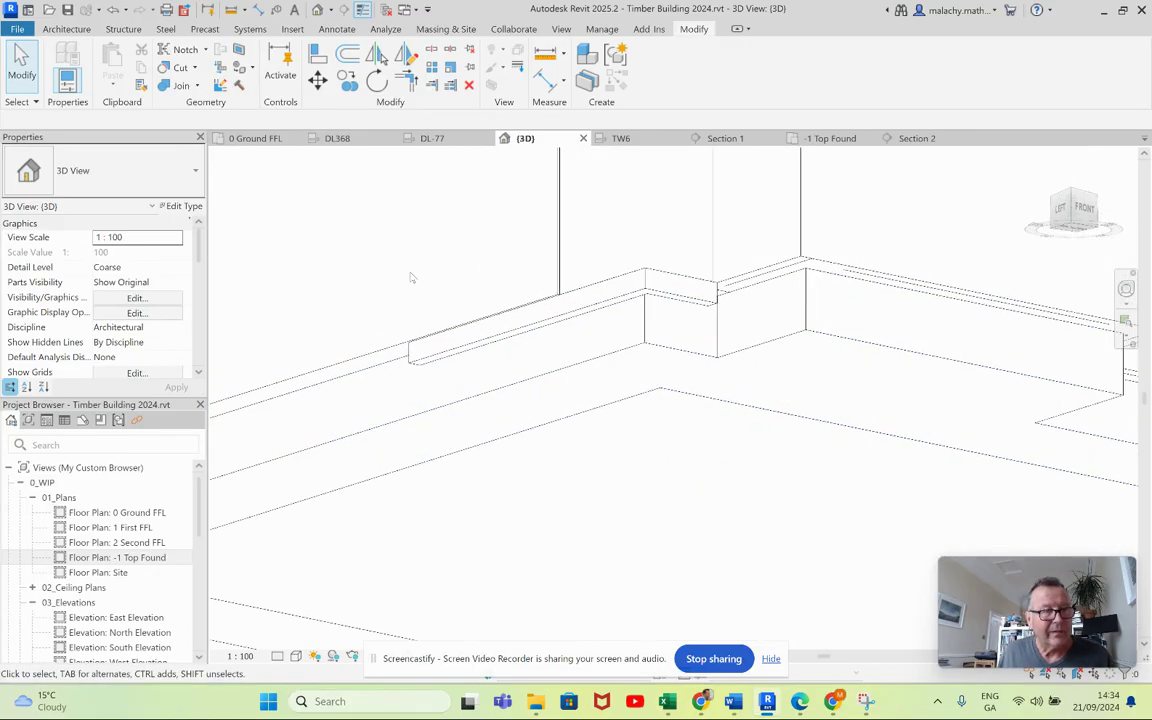
left_click(123, 29)
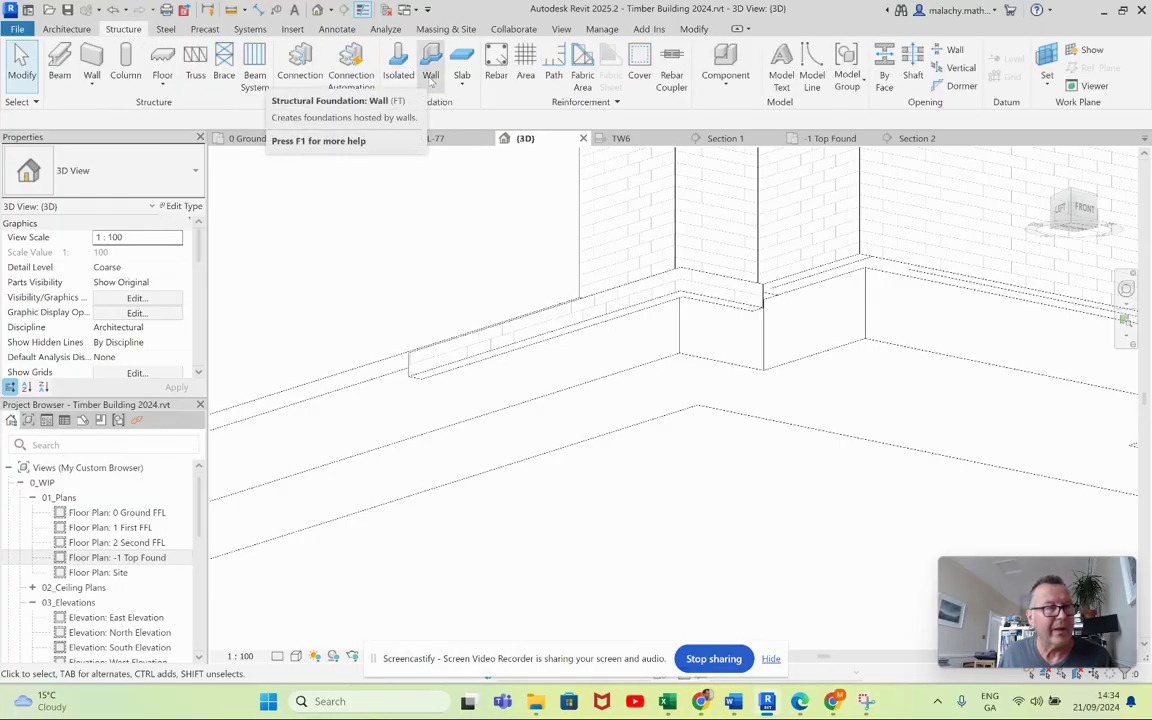
left_click(431, 75)
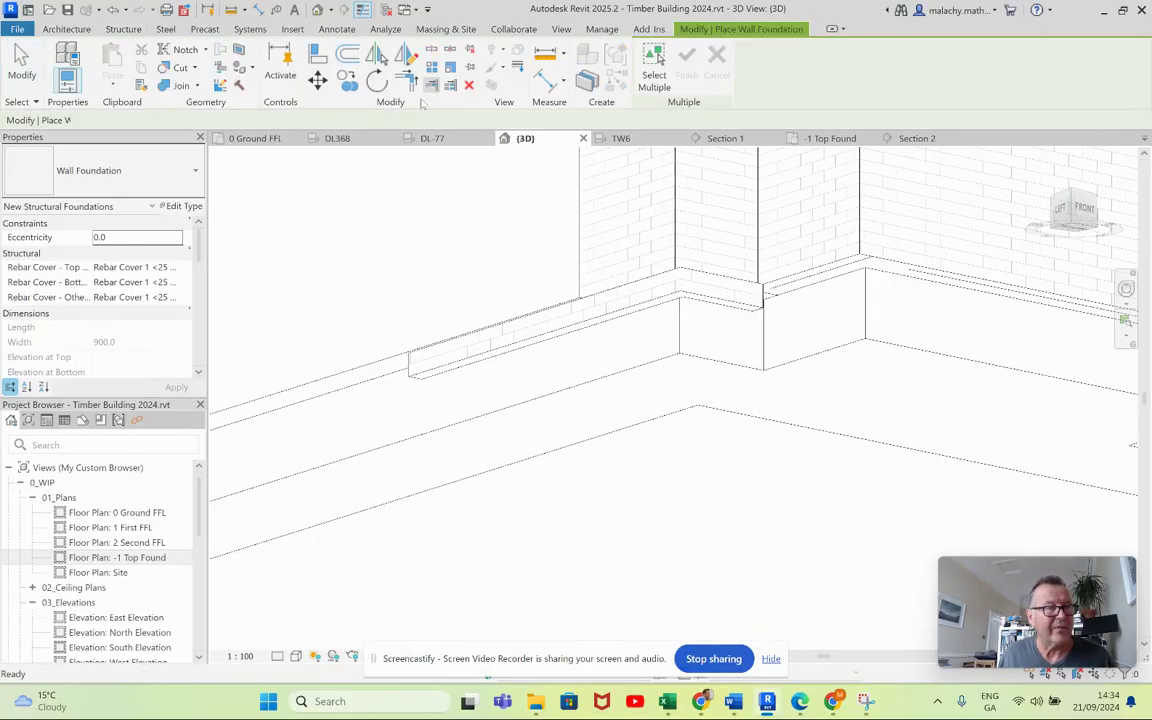
left_click(179, 206)
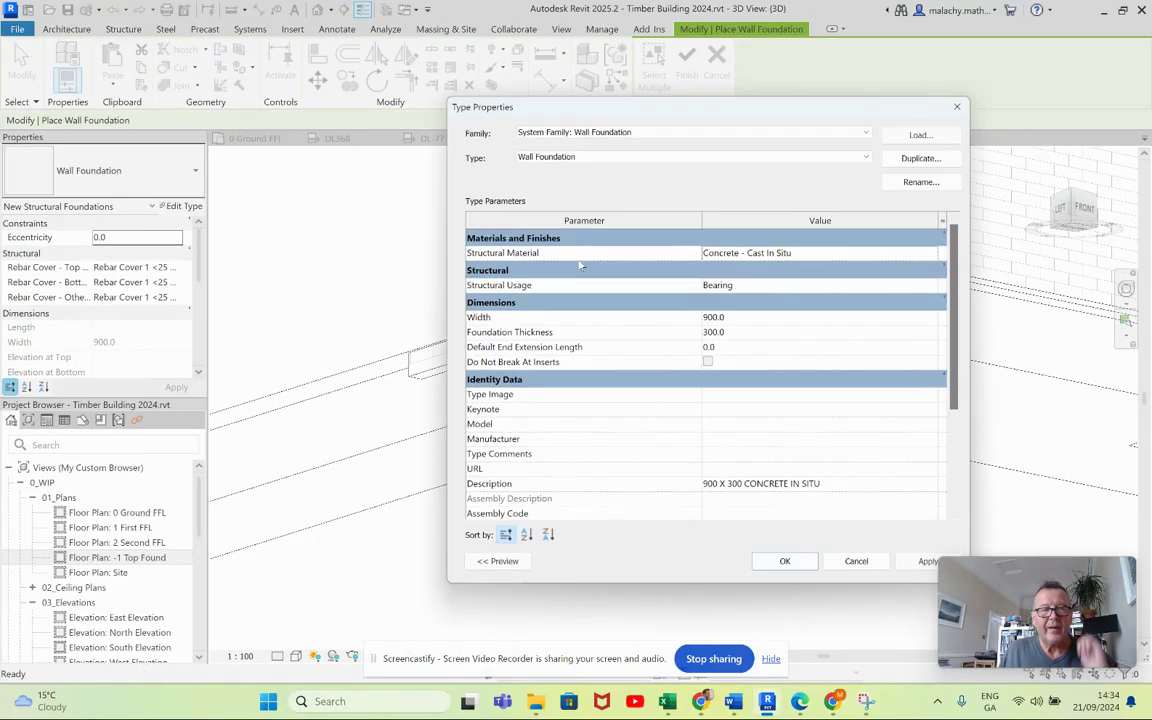
left_click(922, 158)
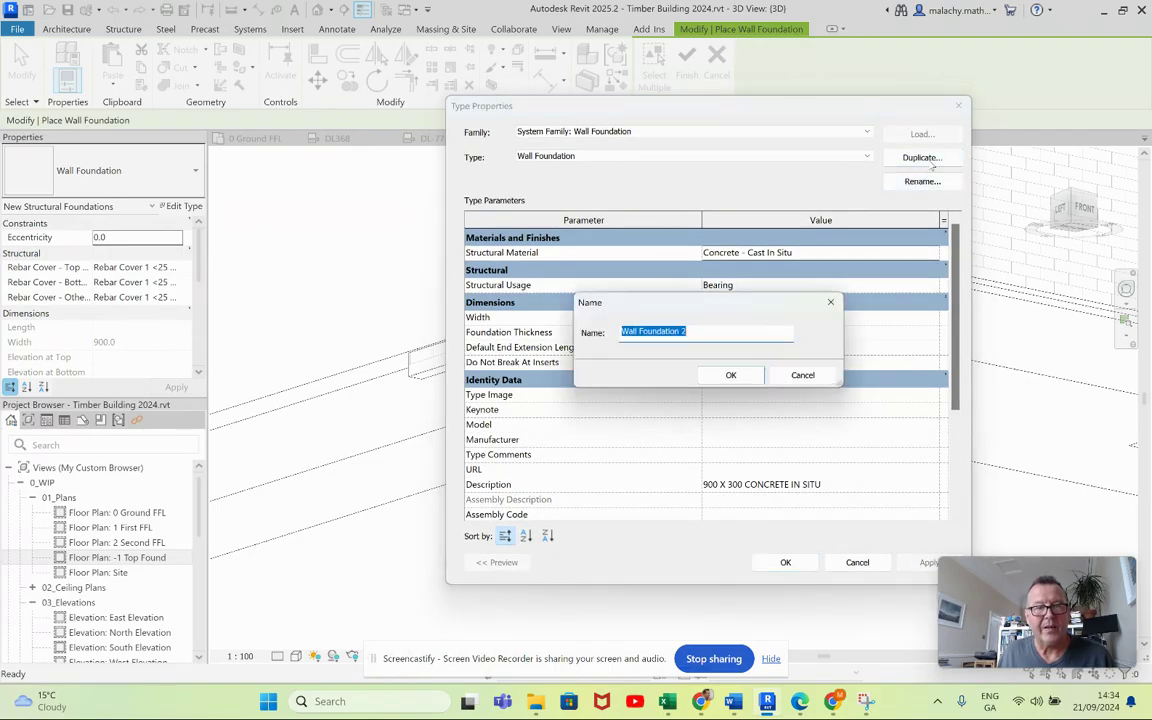
left_click(731, 375)
Step: Set the duplicated foundation type's width to 300 mm and its foundation thickness to 400 mm
left_click(731, 317)
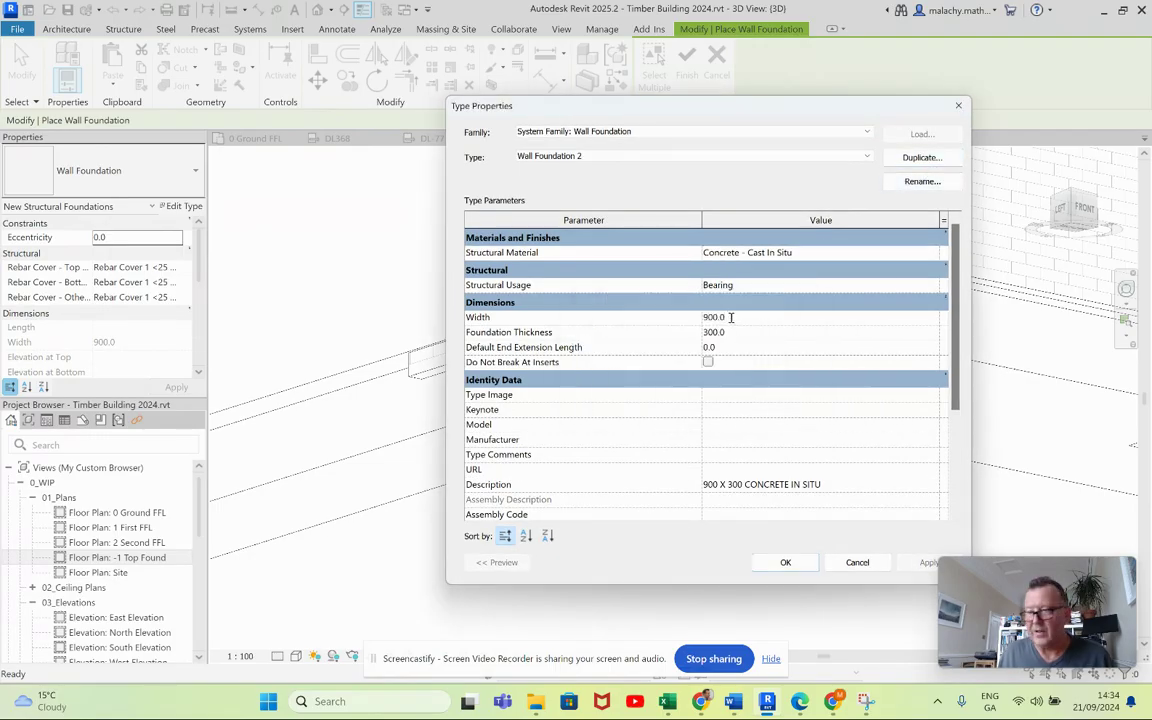
left_click_drag(731, 317, 697, 322)
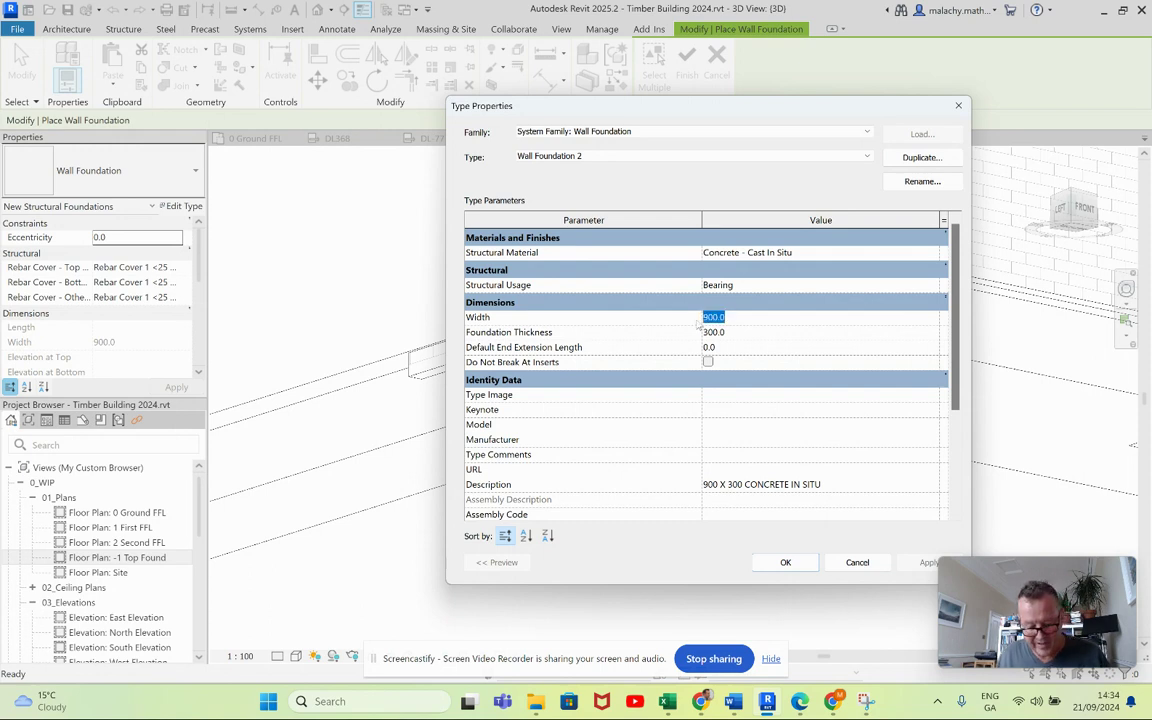
type("3")
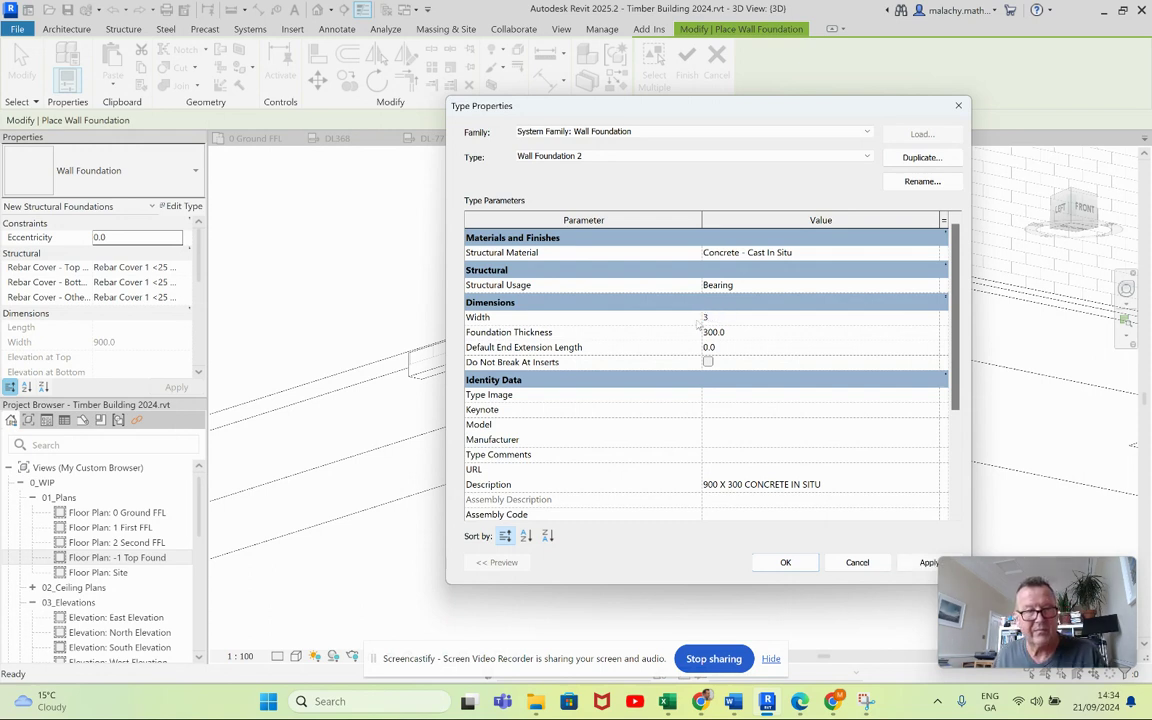
type("00")
left_click_drag(728, 335, 694, 331)
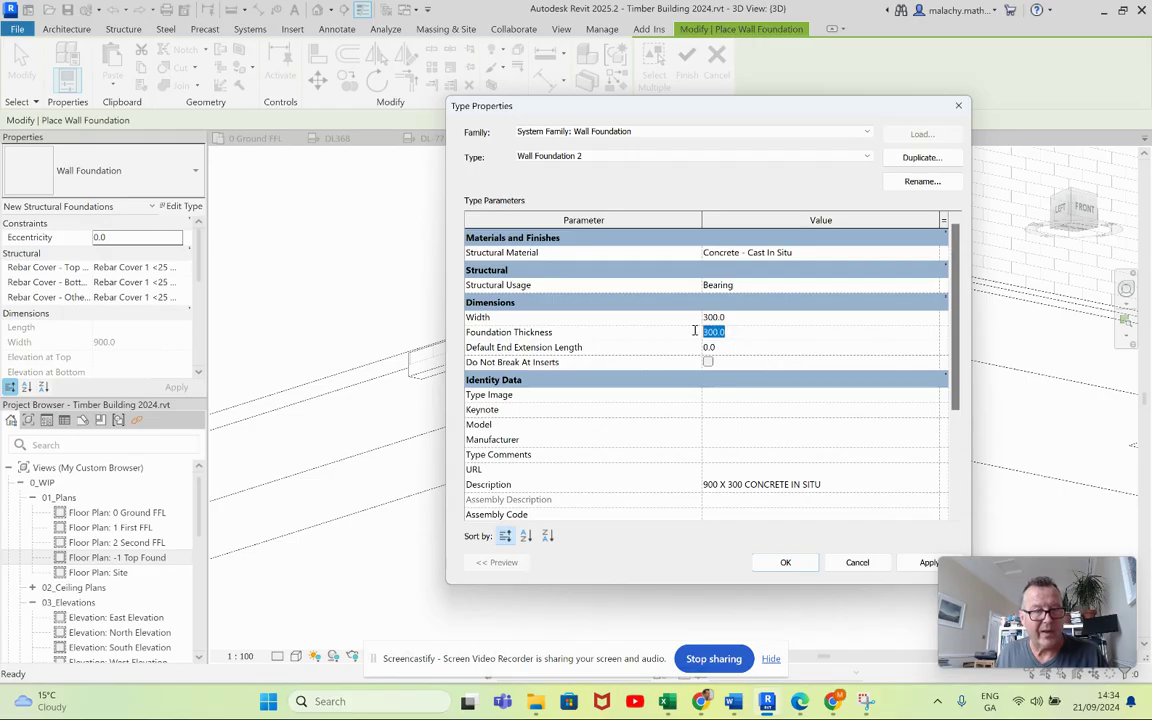
type("400")
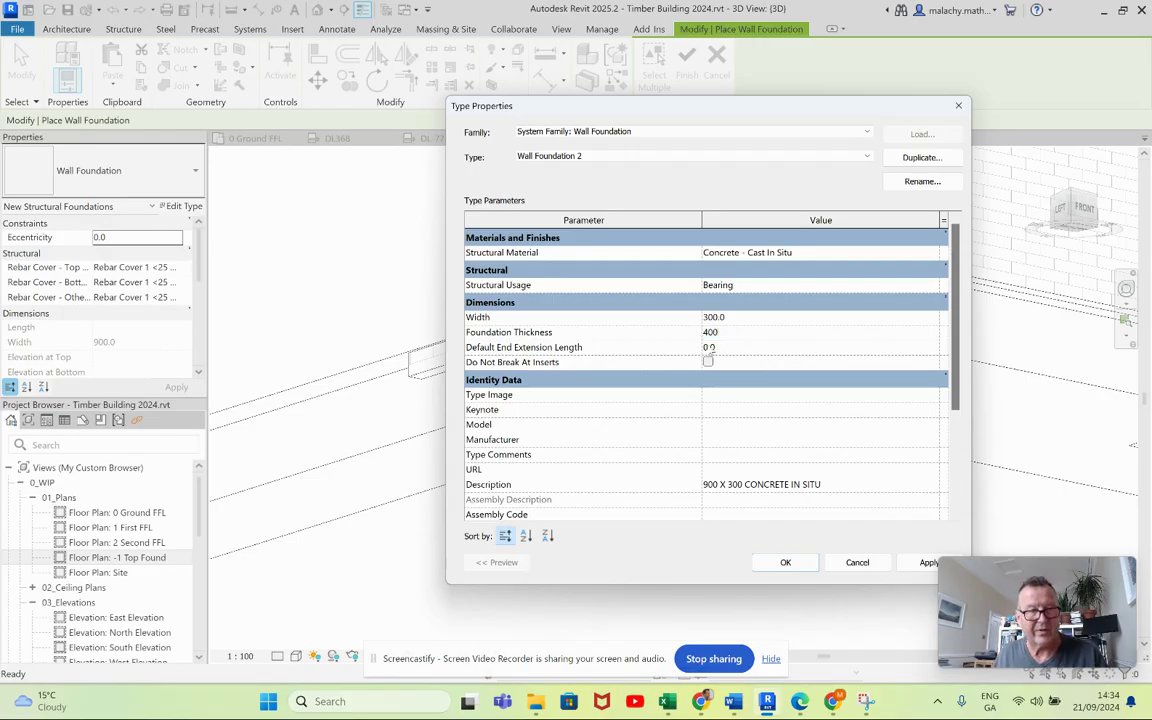
left_click(785, 562)
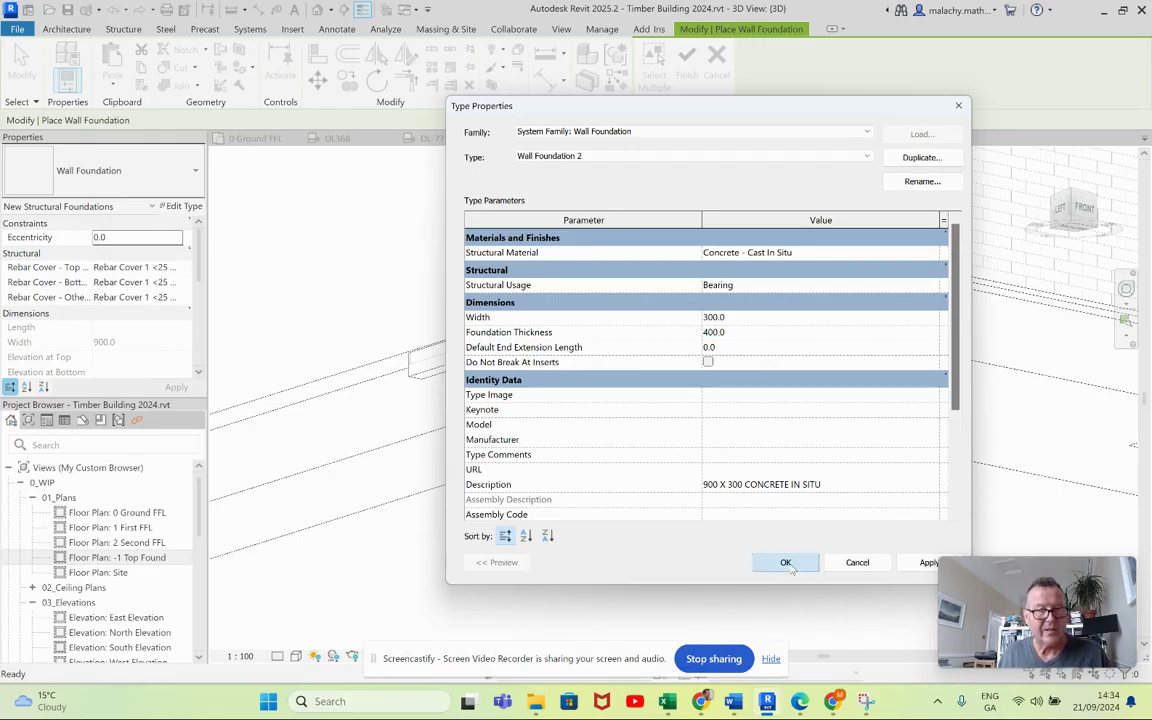
Step: Place the new wall foundation under both brick foundation walls at the corner and view the result in Section 2
left_click(555, 345)
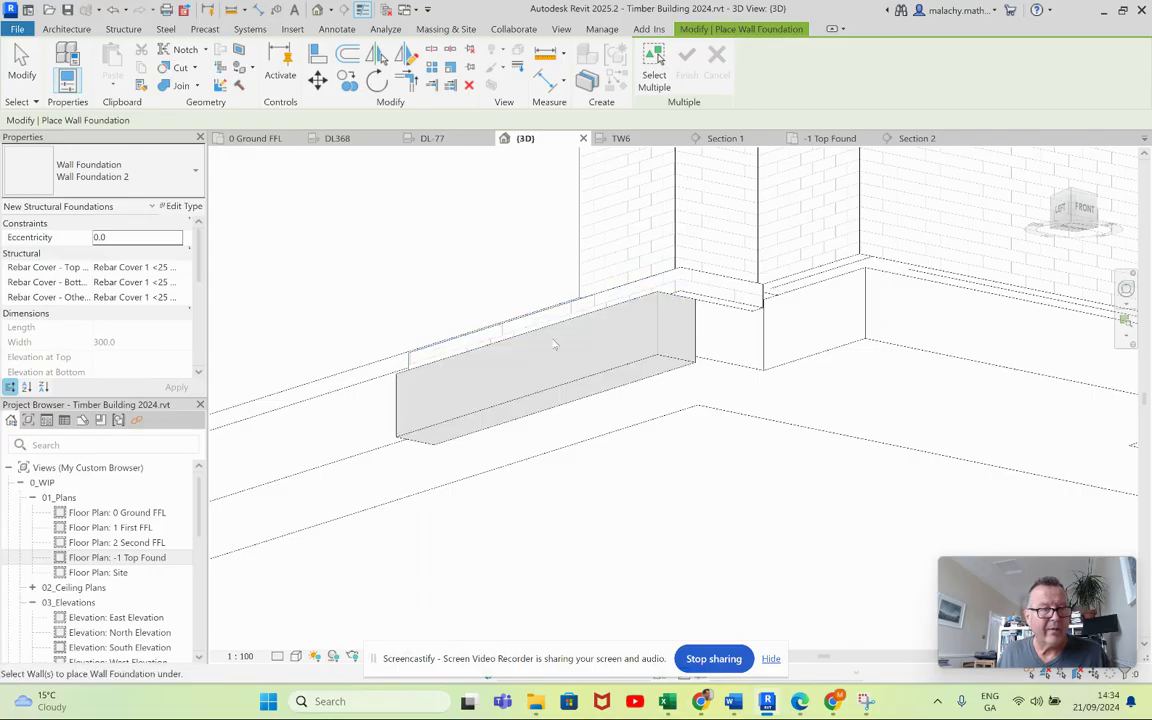
left_click(716, 250)
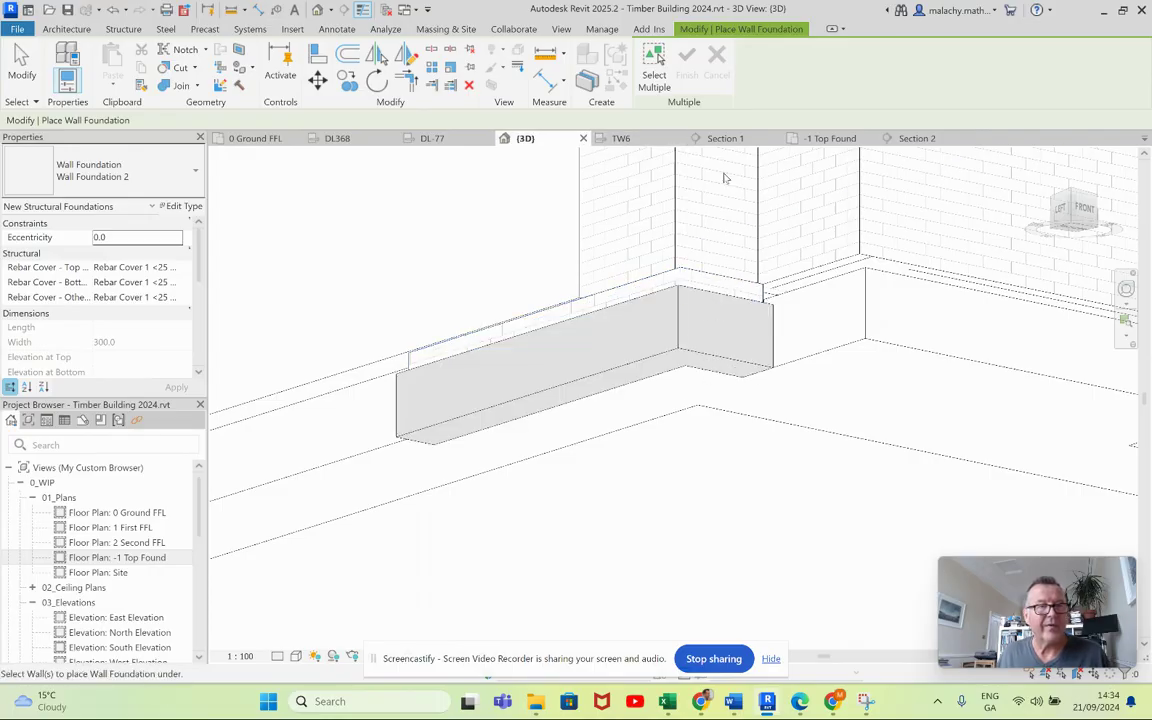
left_click(917, 139)
scroll(640, 468, "down", 3)
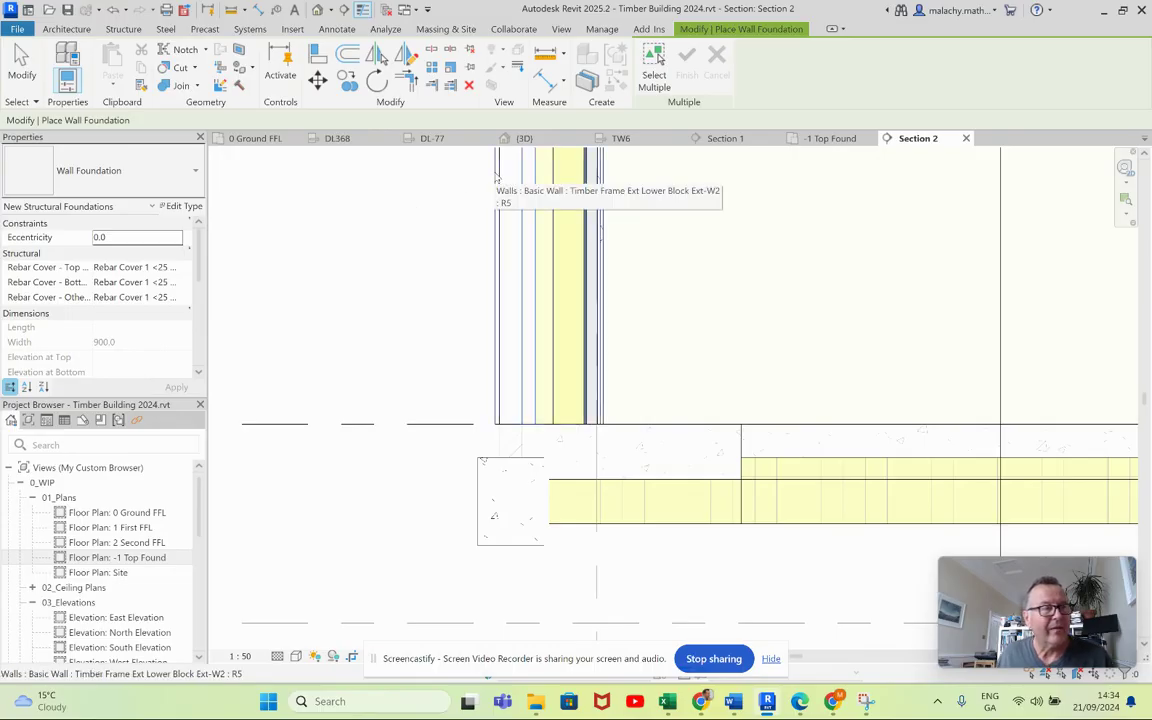
Step: Examine the concrete ring beam's shape and notes beneath the outer brickwork in drafting view DL368
left_click(330, 138)
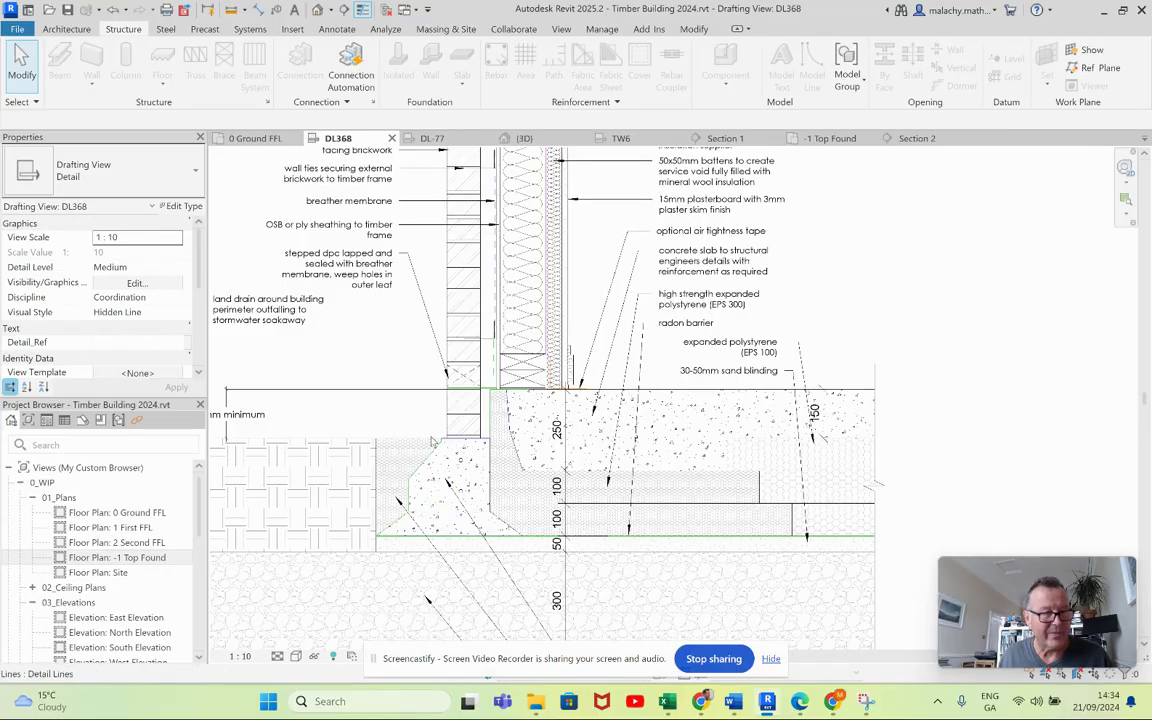
scroll(478, 530, "down", 3)
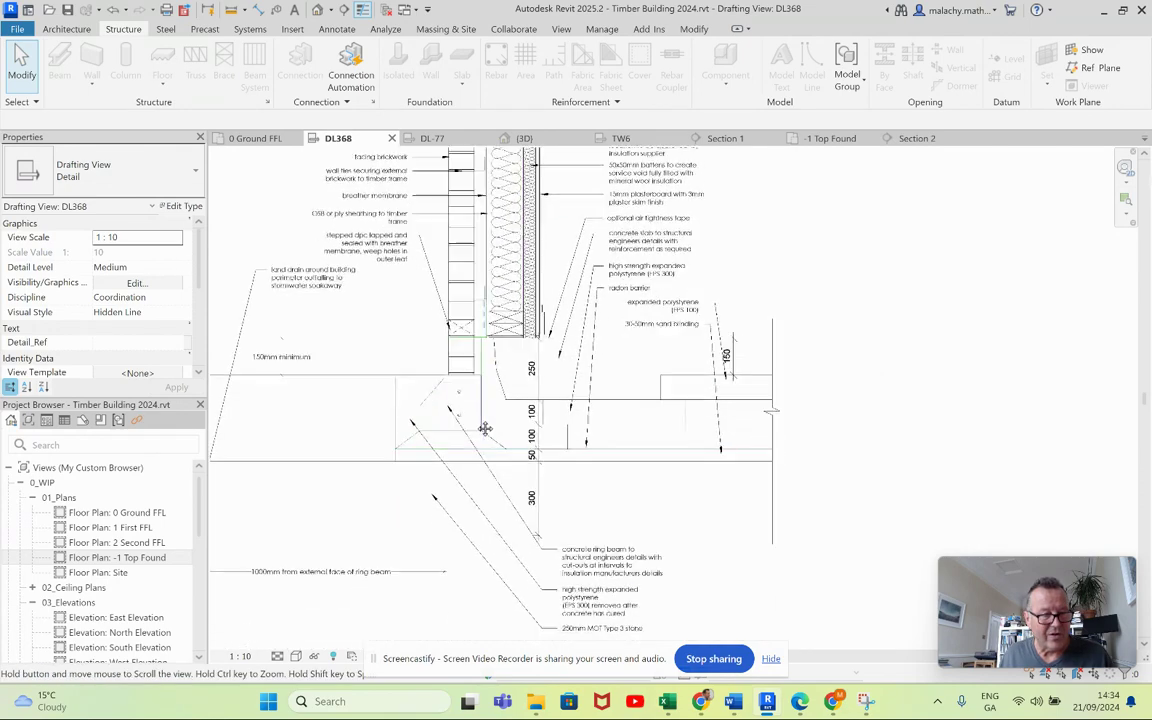
scroll(590, 568, "up", 3)
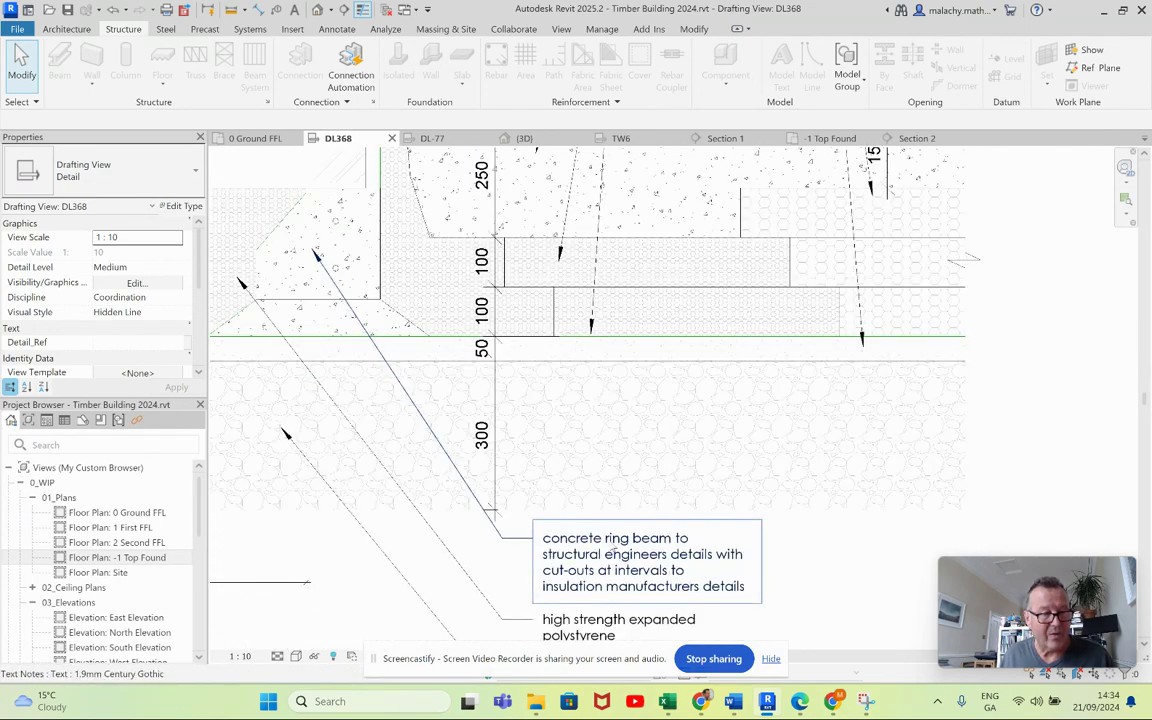
scroll(612, 550, "down", 3)
scroll(480, 400, "up", 2)
scroll(476, 388, "up", 2)
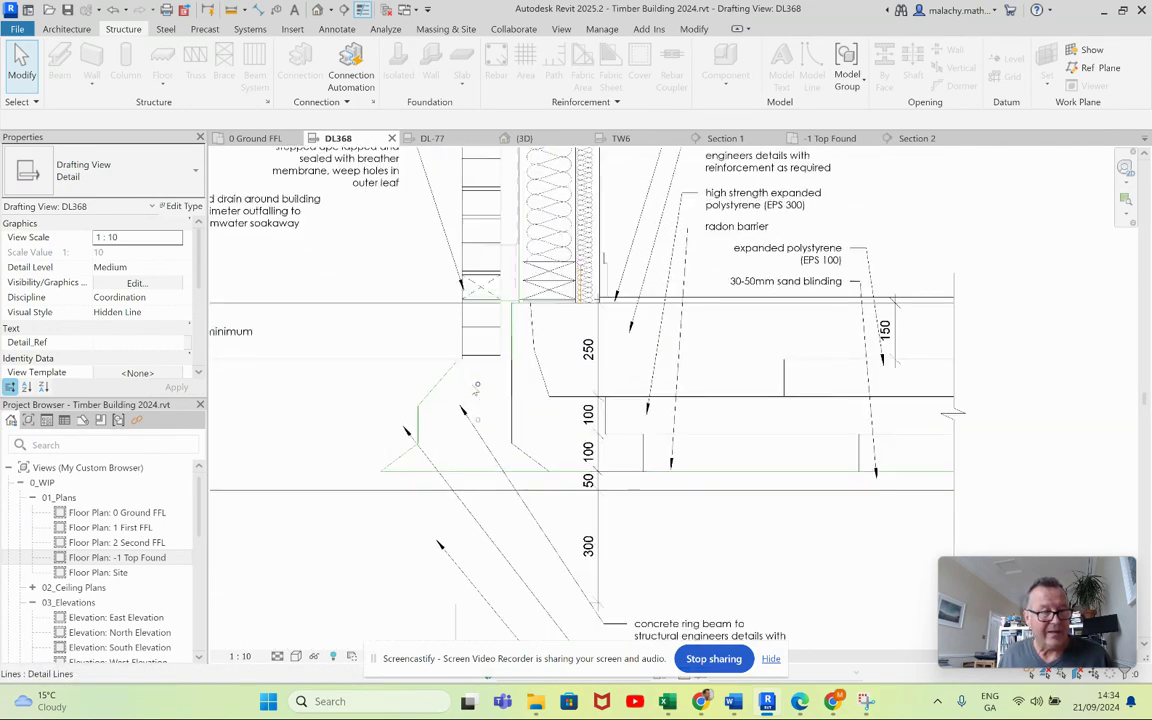
scroll(476, 388, "up", 2)
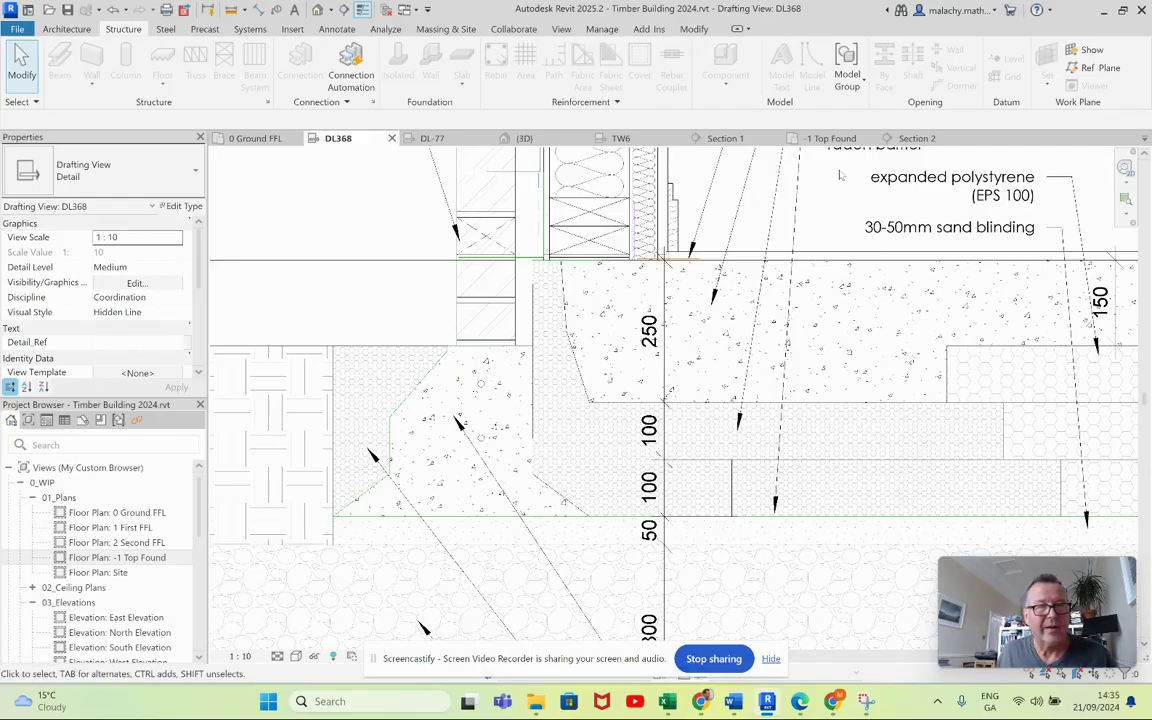
Step: In Section 2, set the width of the Wall Foundation 2 type beneath the outer brickwork to 275 mm
left_click(914, 139)
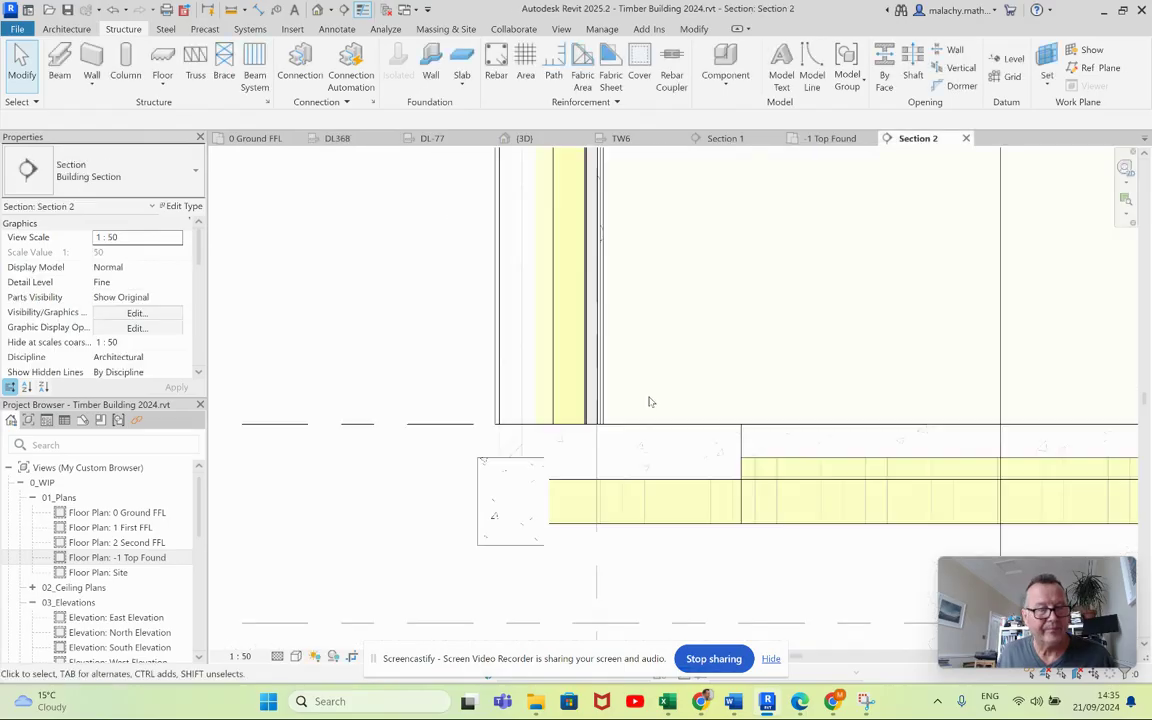
scroll(508, 482, "up", 4)
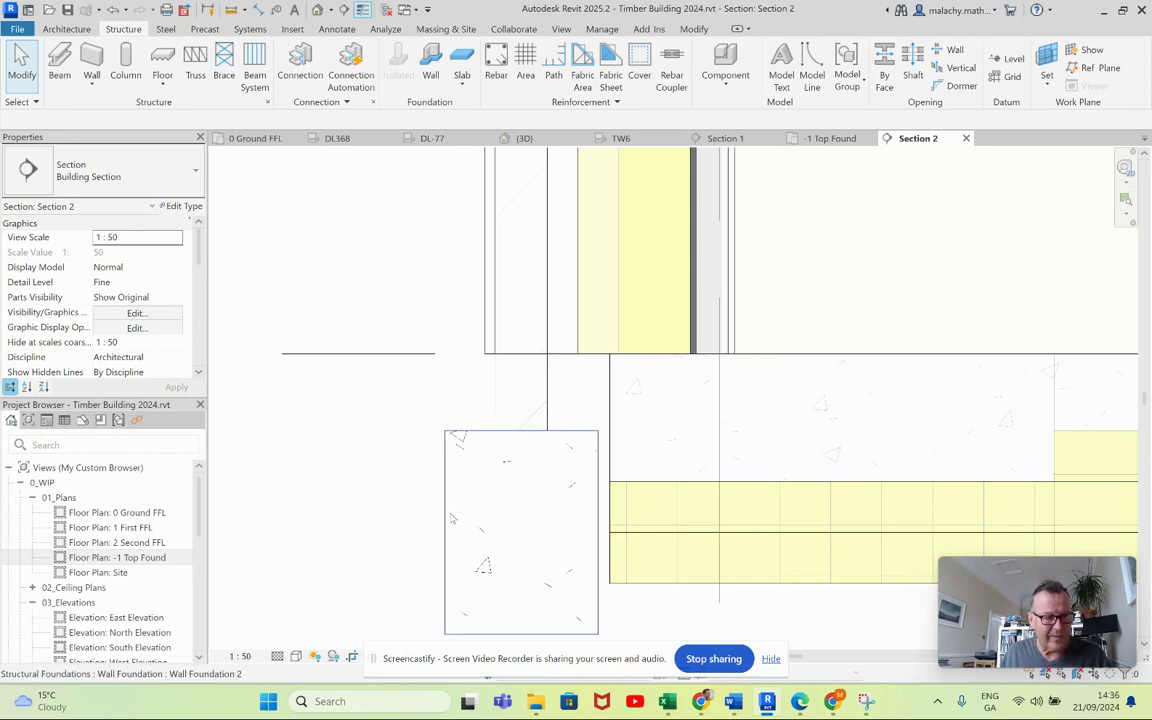
left_click(443, 509)
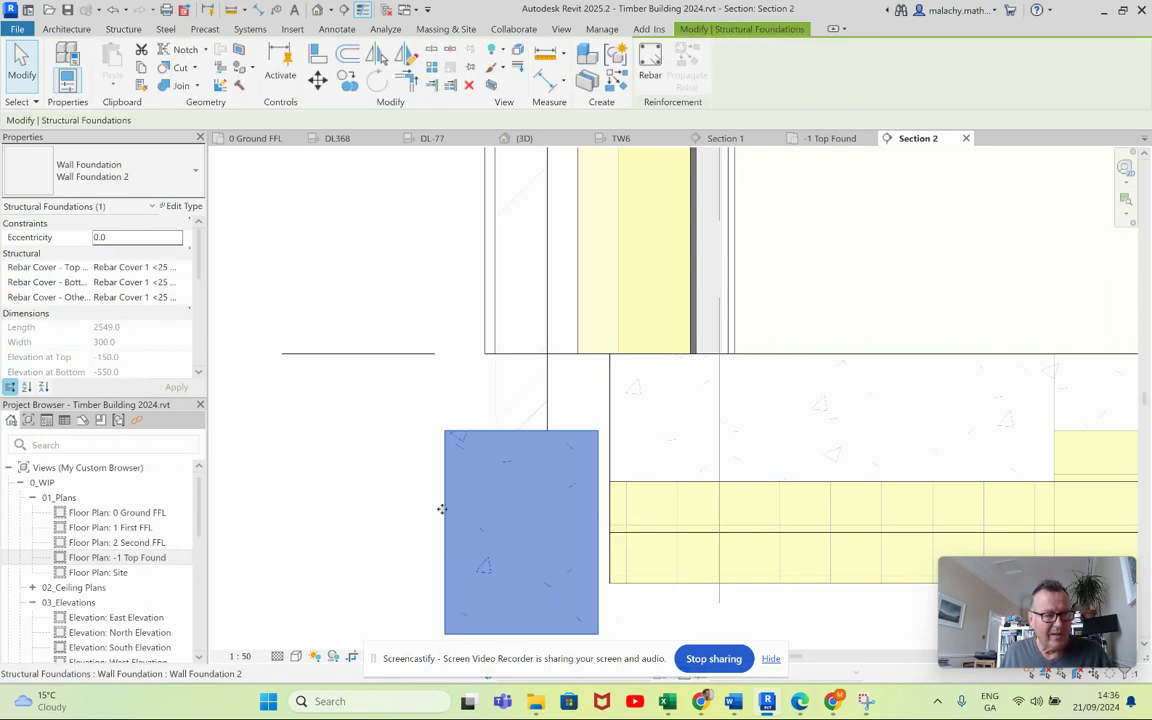
left_click(180, 206)
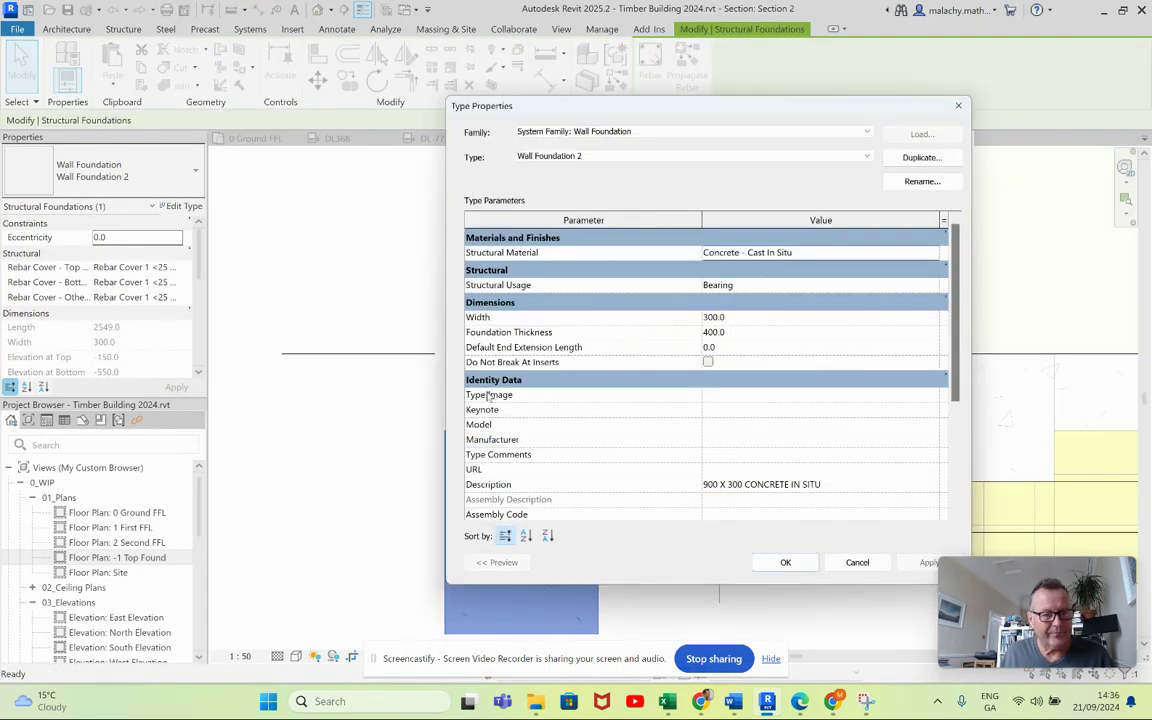
double_click(698, 316)
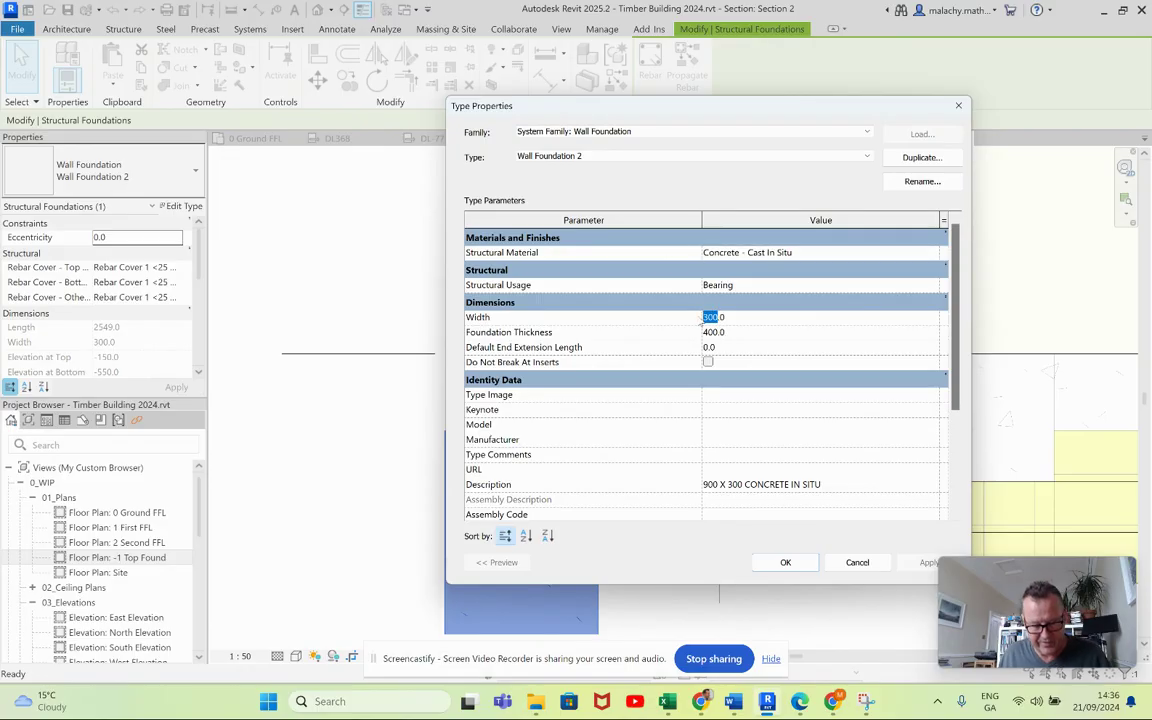
type("275")
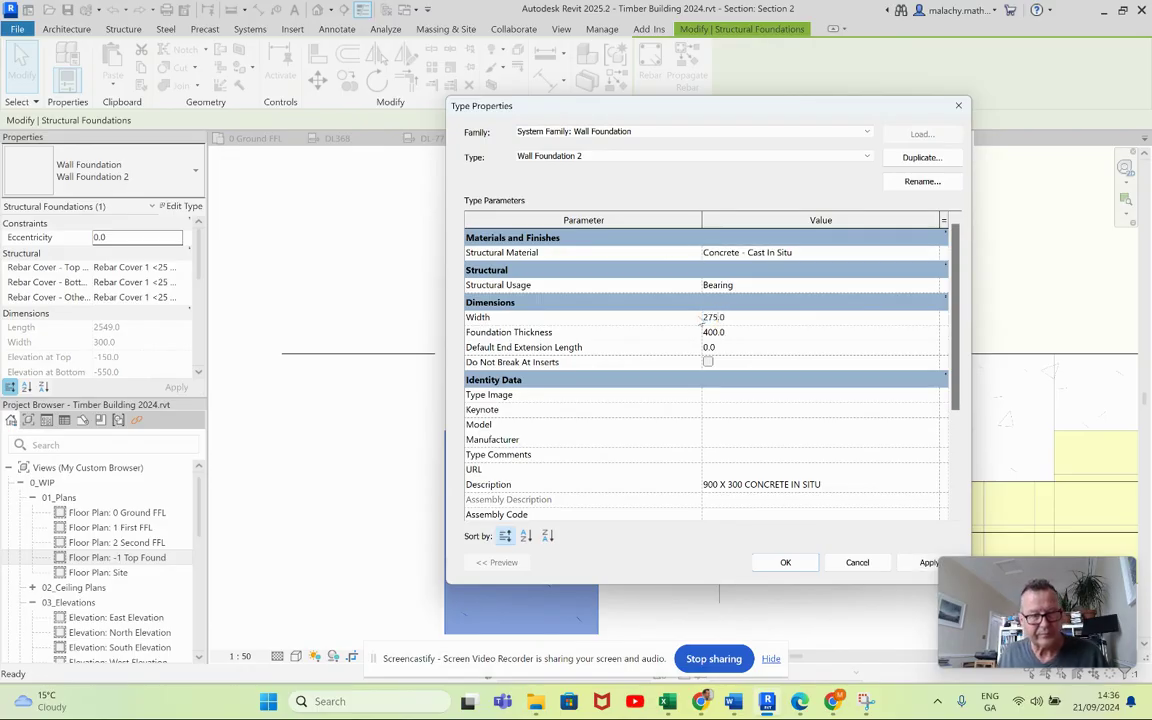
left_click(926, 562)
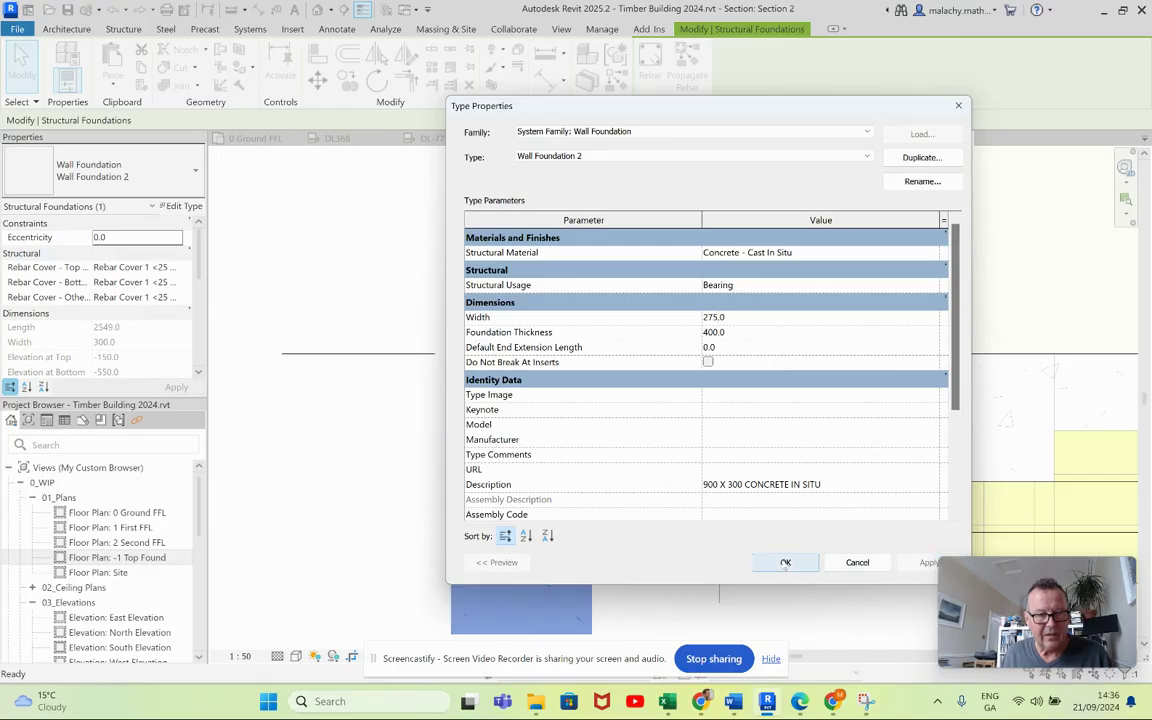
left_click(786, 562)
left_click(530, 400)
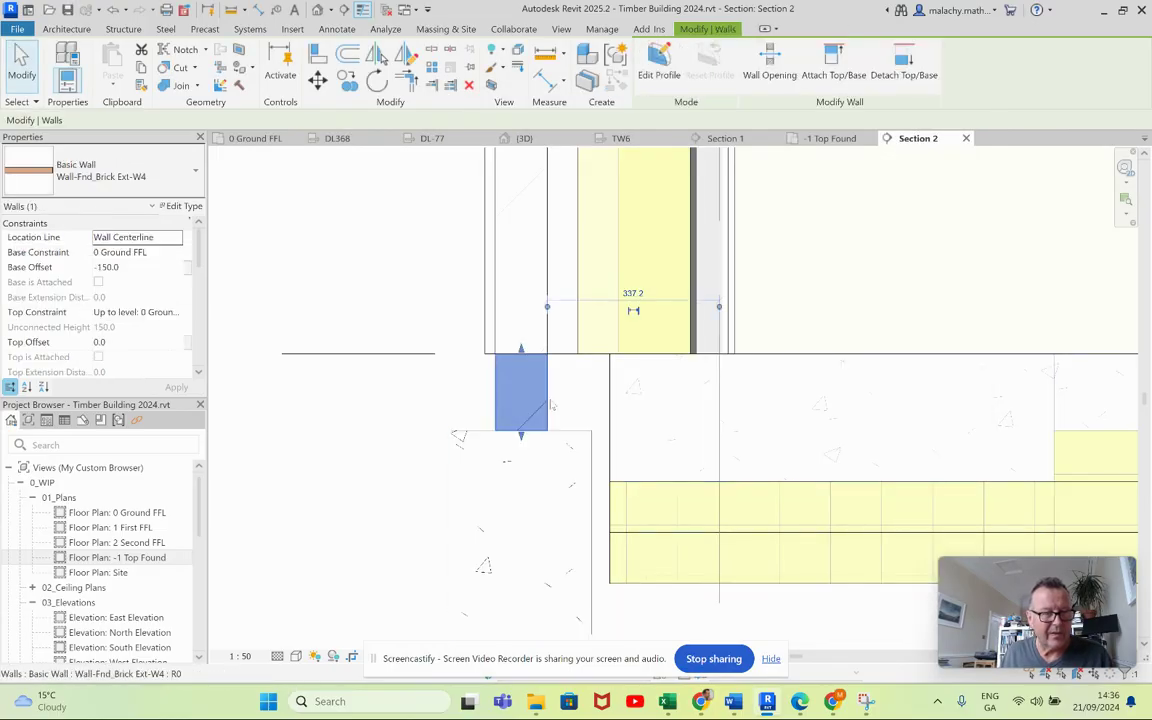
left_click(440, 388)
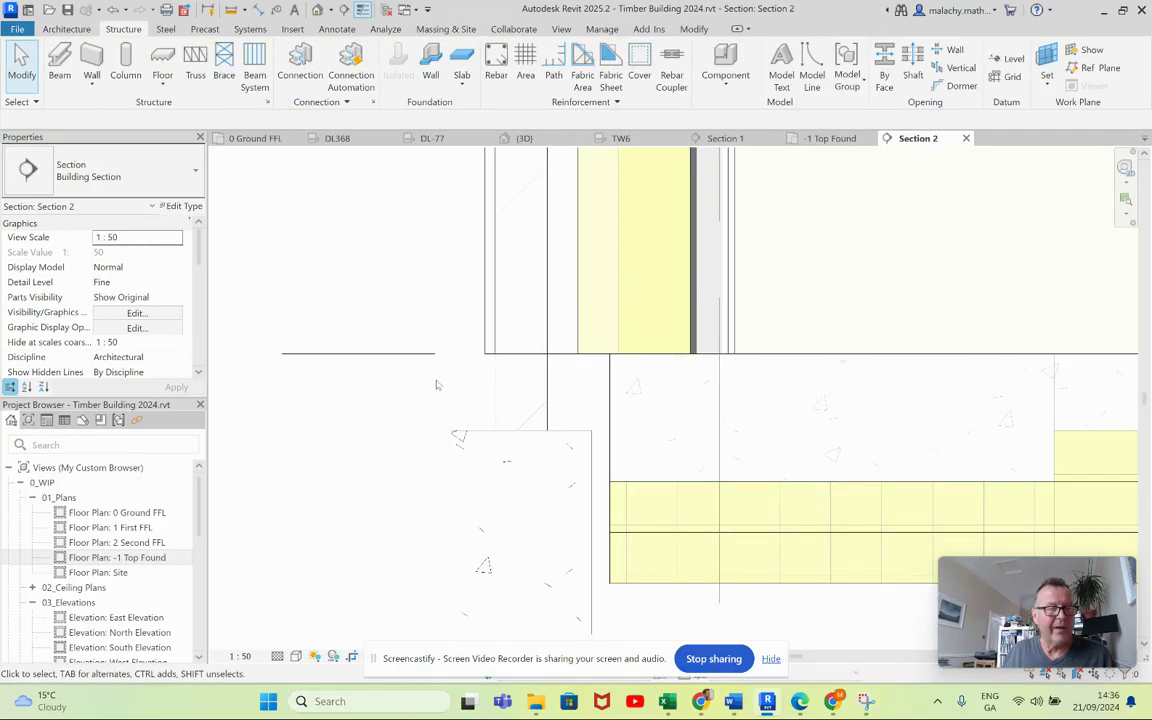
left_click(462, 88)
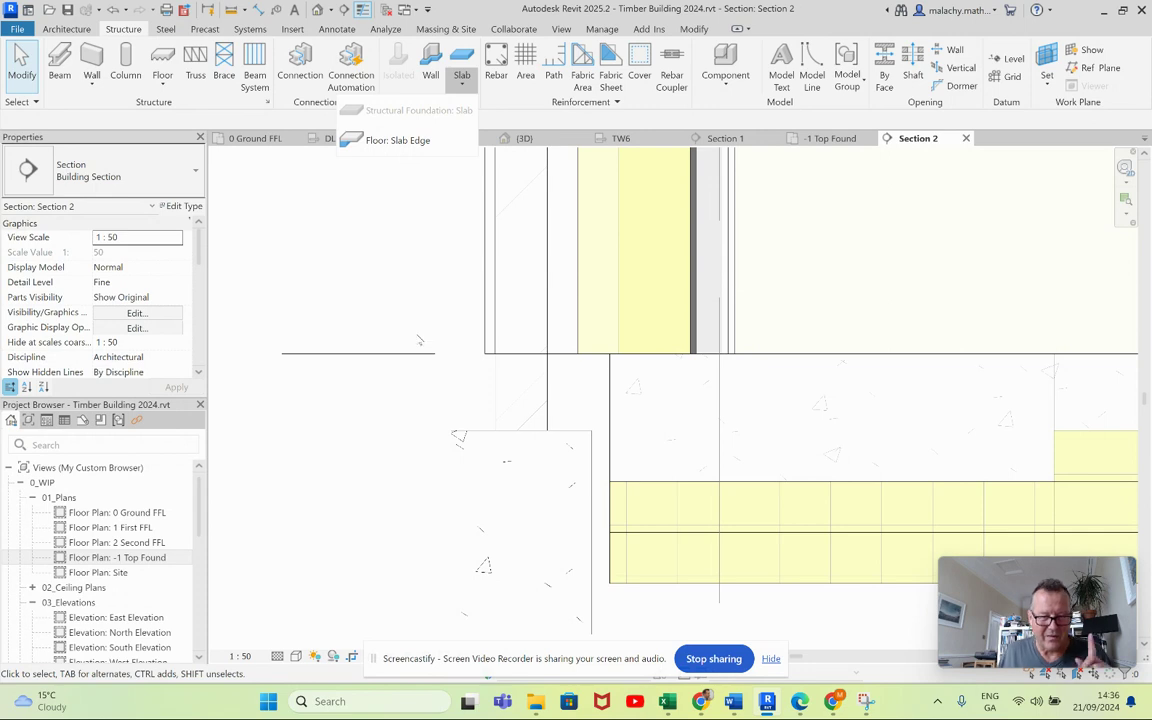
scroll(504, 535, "down", 2)
scroll(506, 536, "down", 1)
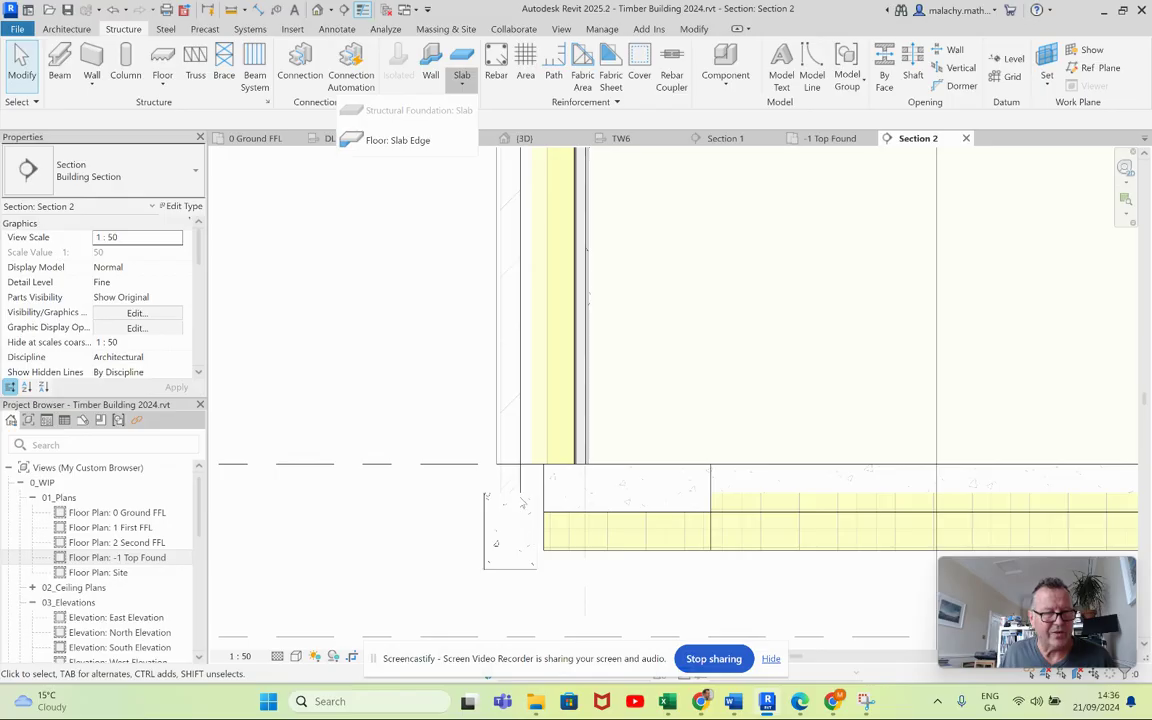
left_click(369, 224)
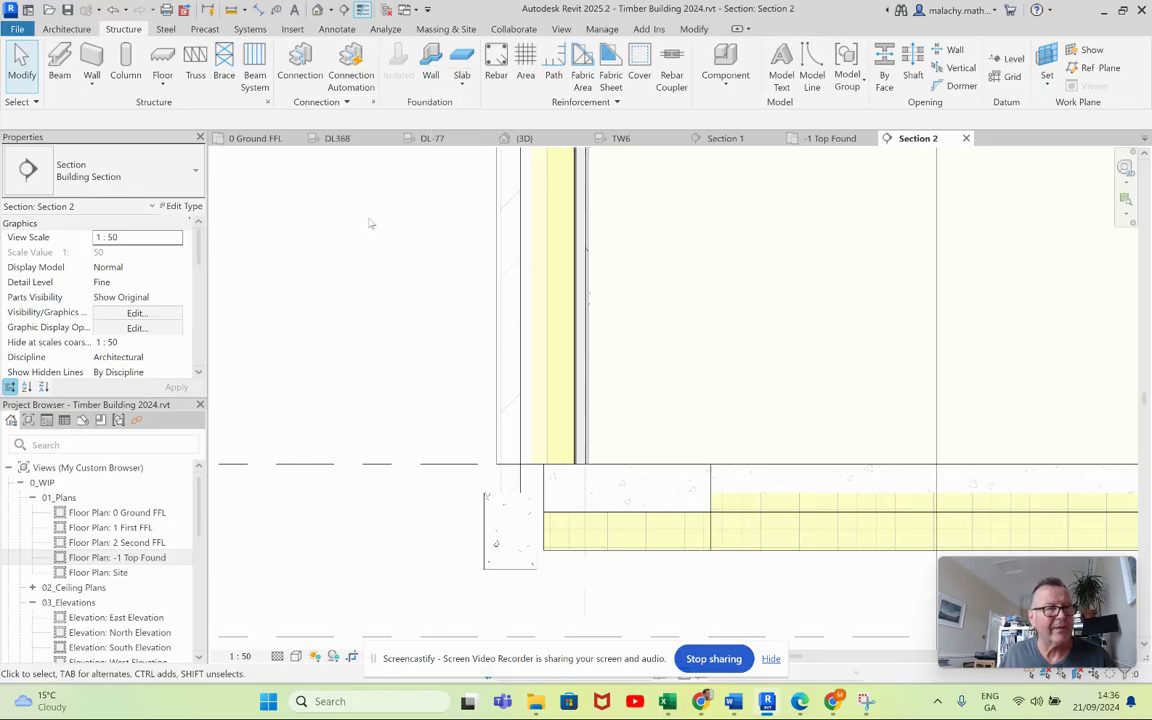
Step: Compare the ring beam and slab edge in drafting view DL368 with the modelled foundation and floor edge in Section 2
left_click(337, 138)
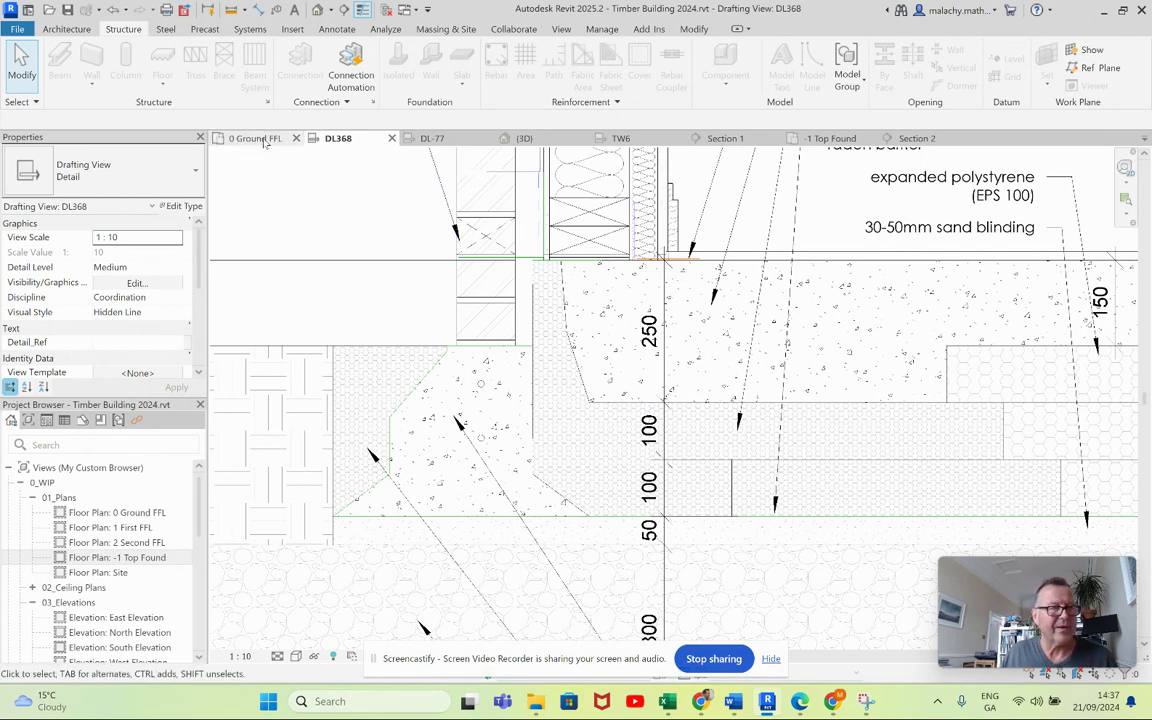
left_click(915, 138)
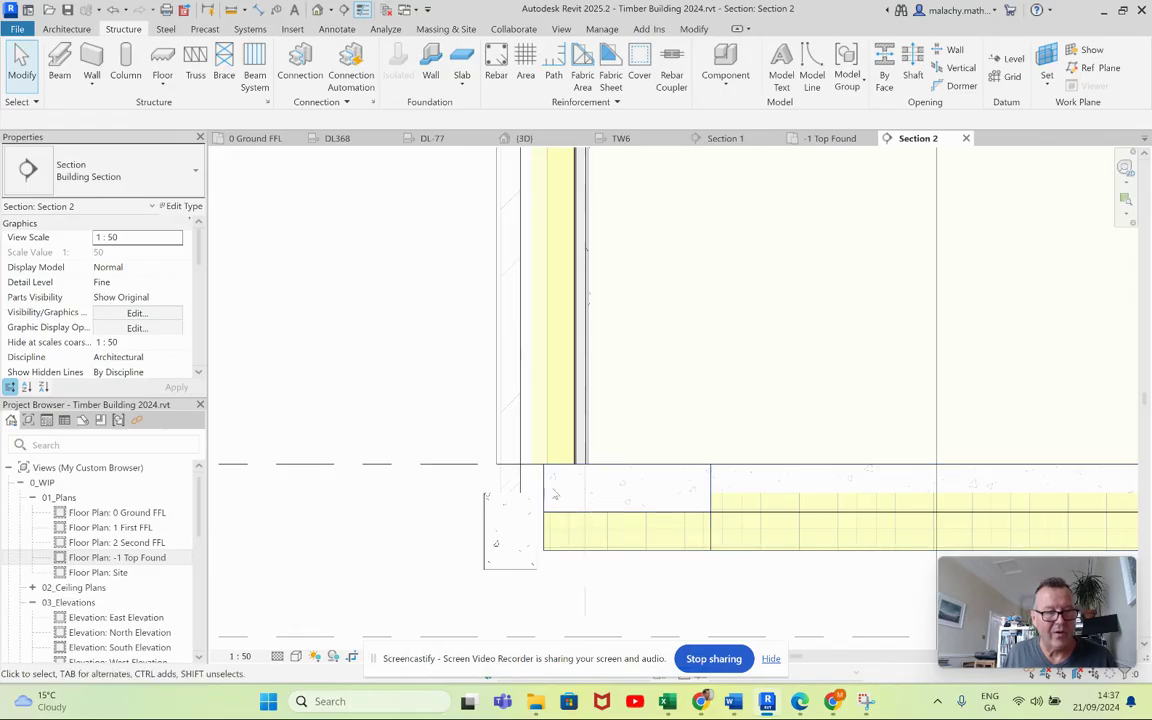
scroll(548, 470, "up", 1)
scroll(548, 455, "up", 2)
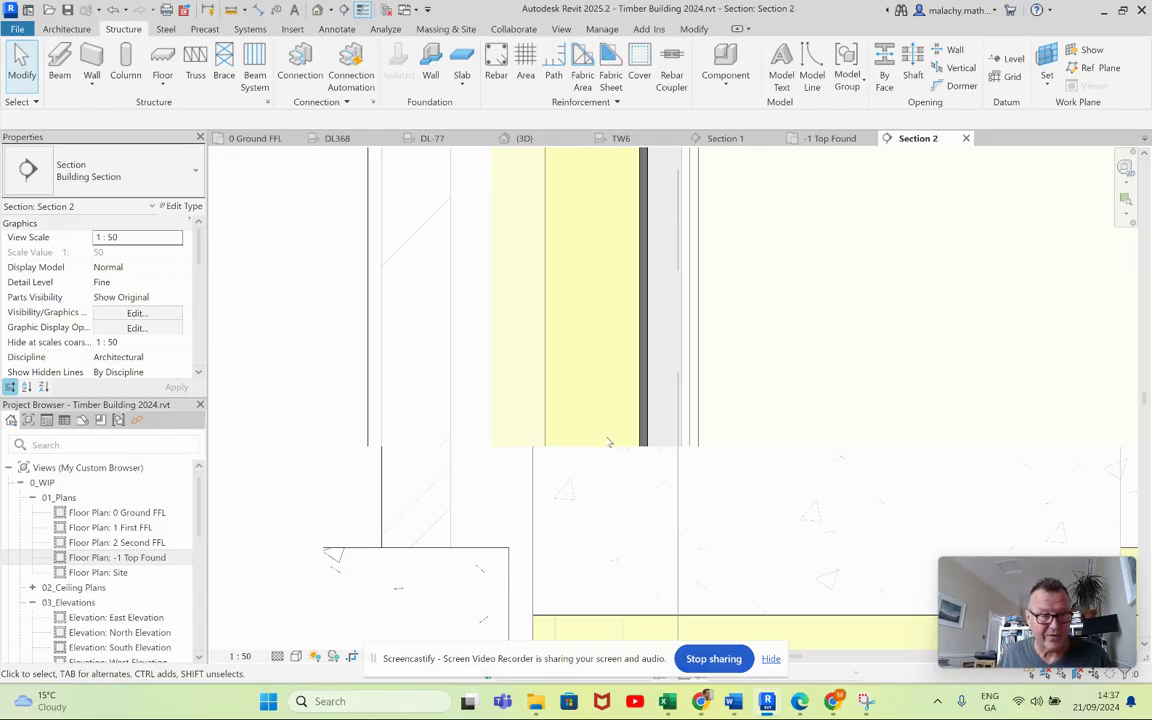
scroll(610, 460, "down", 3)
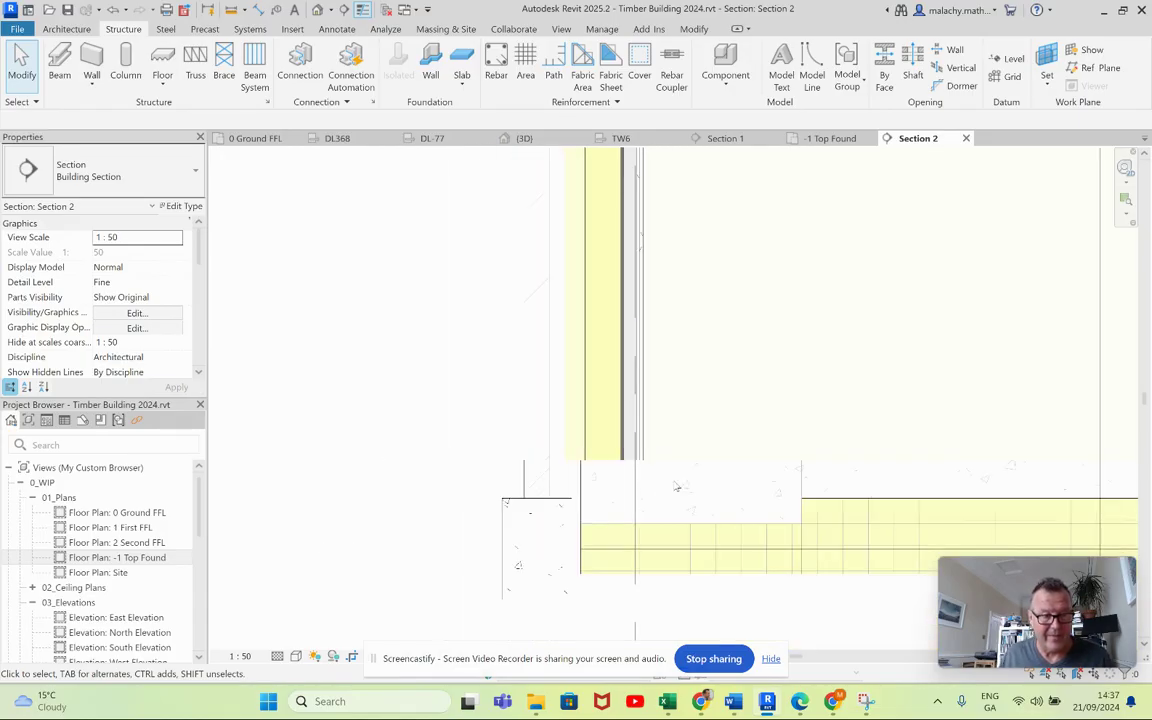